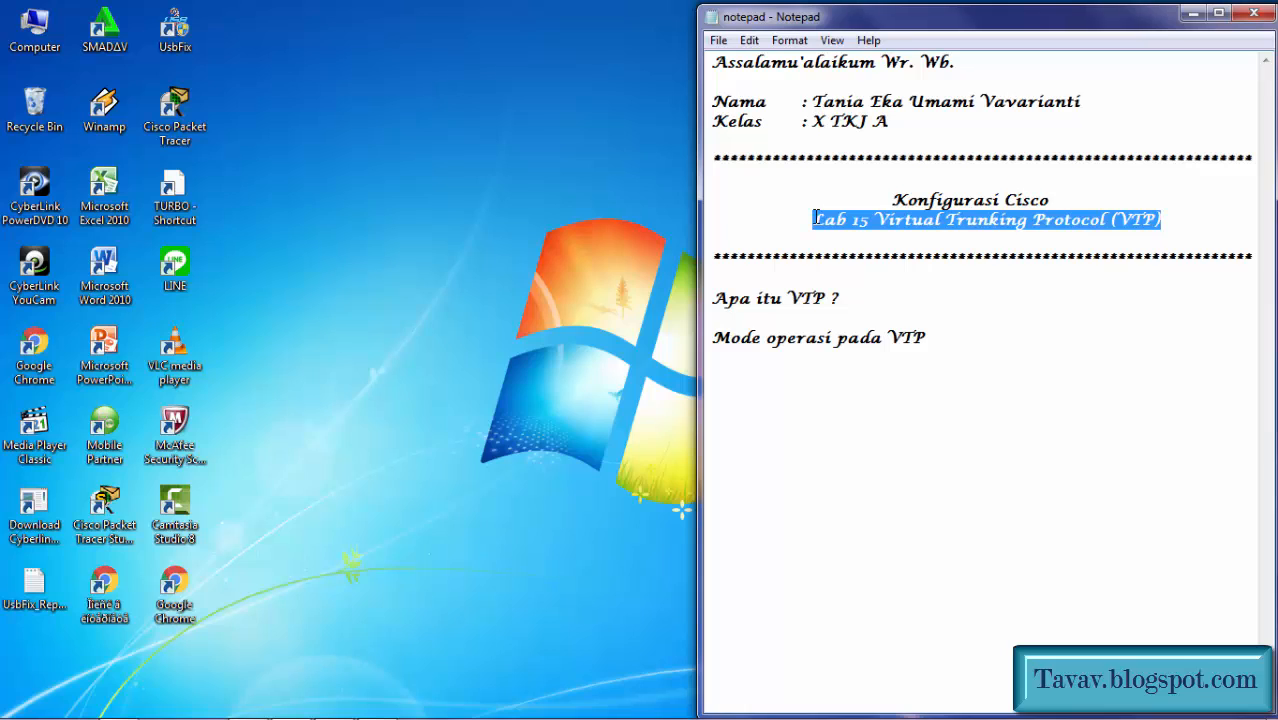
# Step: Review the VTP notes, highlighting the 'Apa itu VTP ?' and 'Mode operasi pada VTP' lines
pyautogui.moveTo(886, 298); pyautogui.dragTo(712, 292)
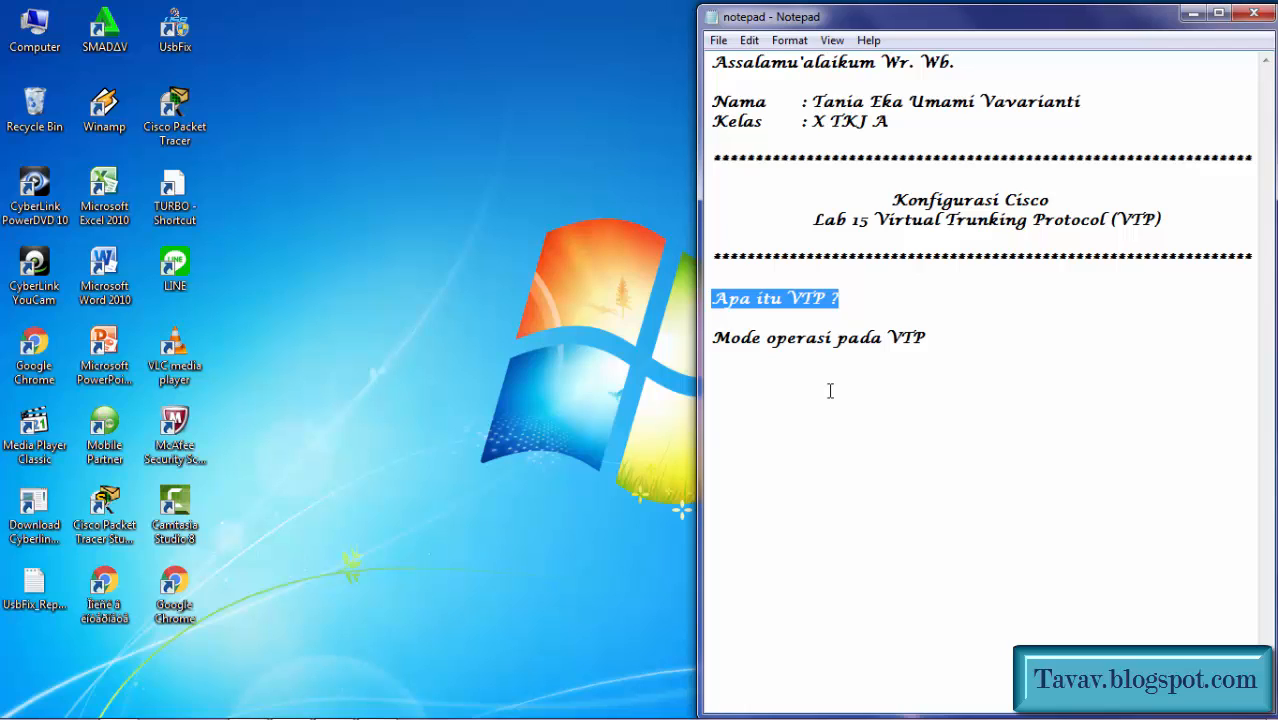
pyautogui.click(830, 390)
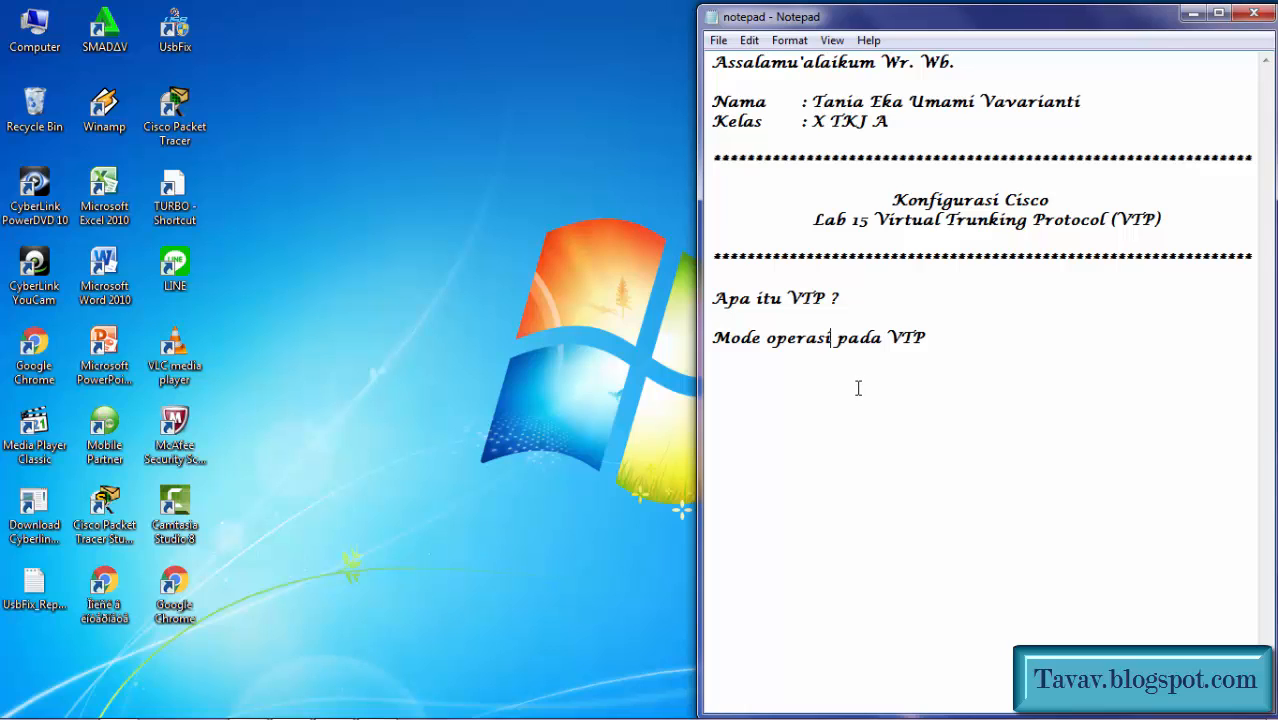
pyautogui.click(858, 387)
pyautogui.moveTo(970, 340); pyautogui.dragTo(717, 337)
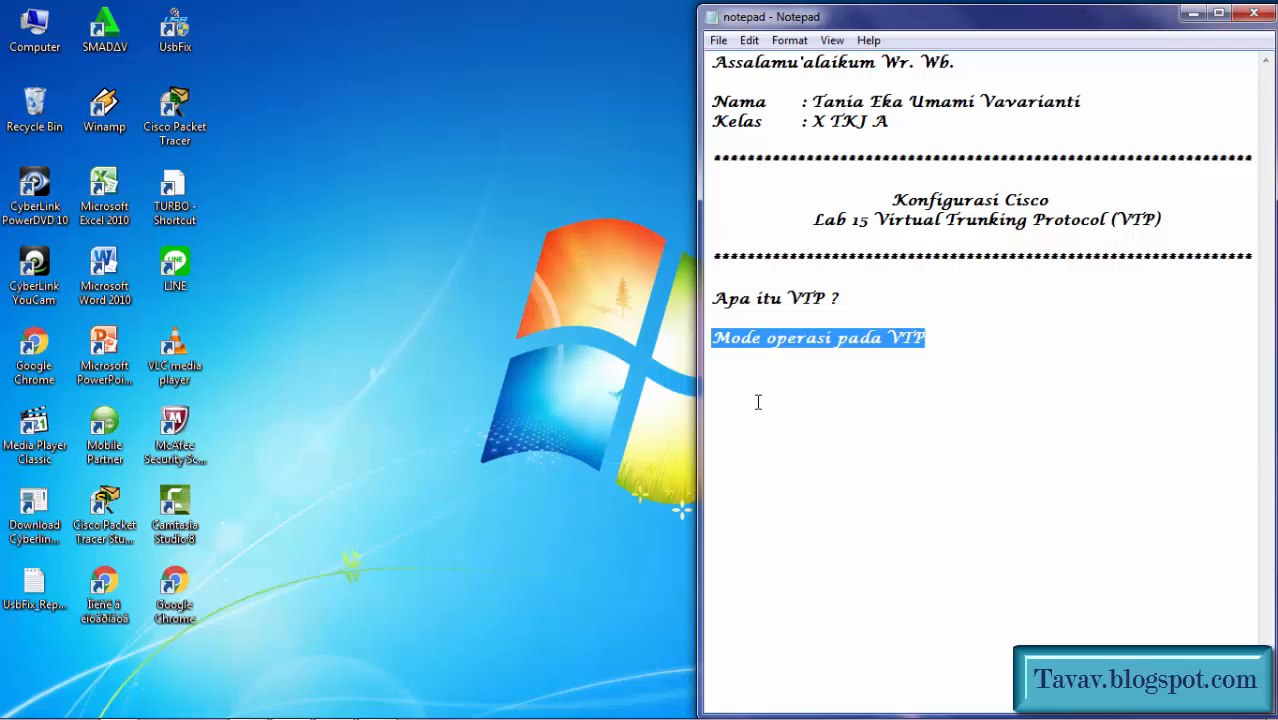
# Step: Highlight the 'Lab 15 Virtual Trunking Protocol (VTP)' title, then return to the Packet Tracer lab
pyautogui.click(826, 391)
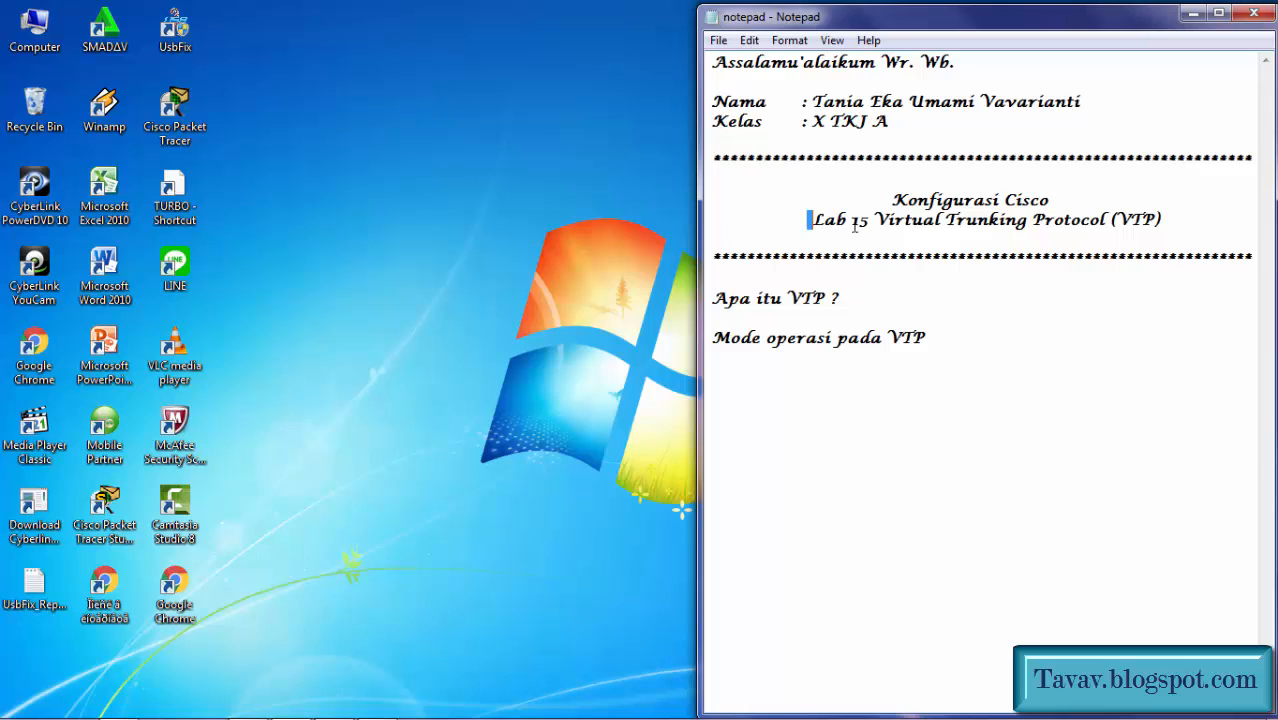
pyautogui.moveTo(806, 218); pyautogui.dragTo(1173, 222)
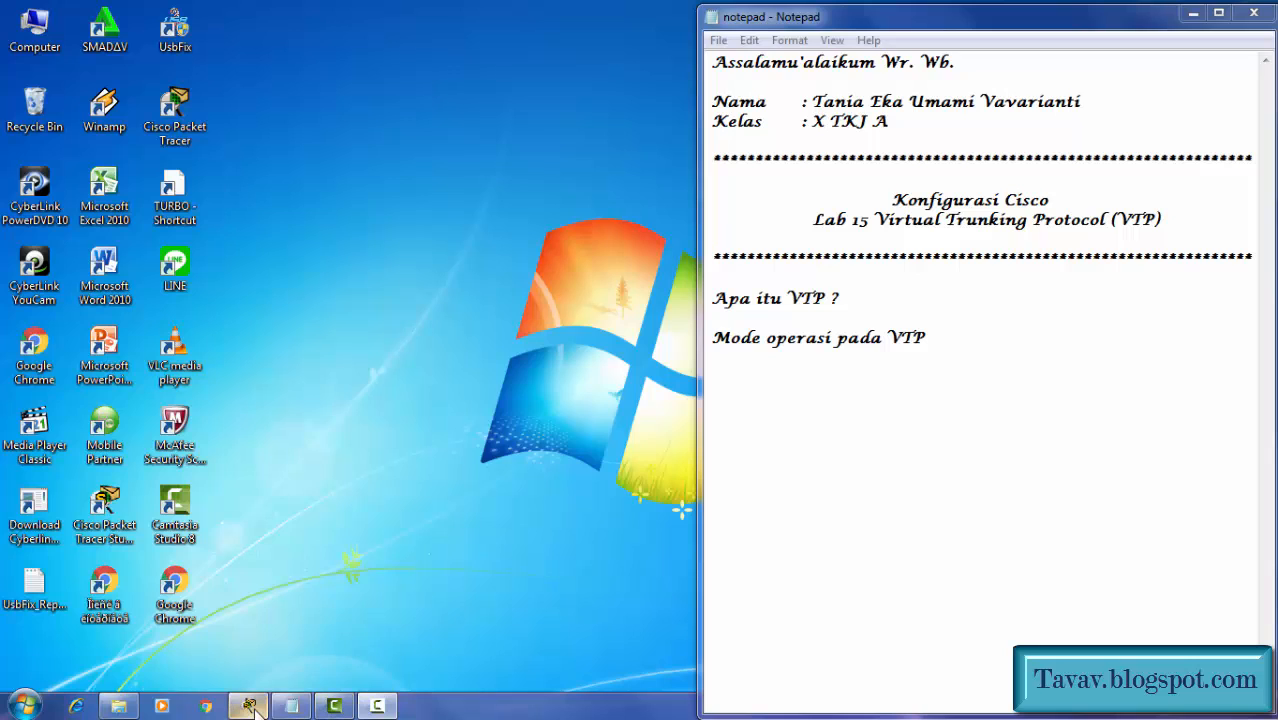
pyautogui.click(248, 706)
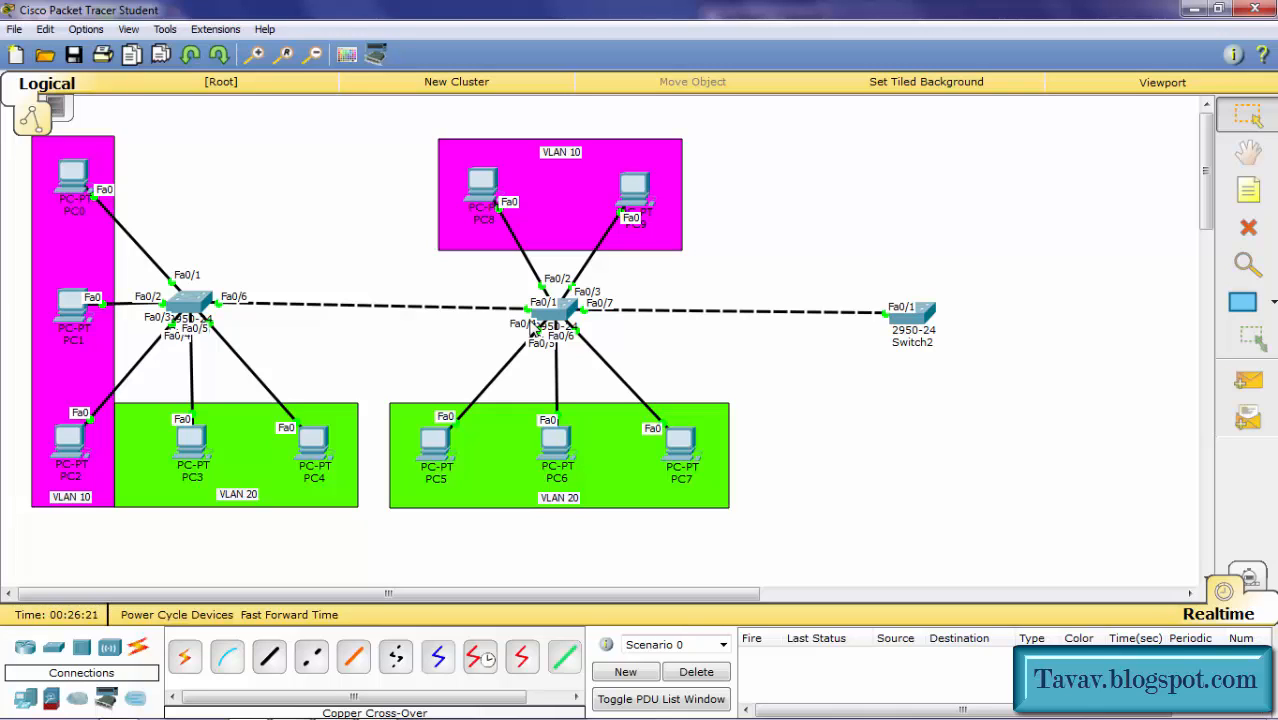
# Step: Add text notes 'Mode Server', 'Mode transparent' and 'Mode Client' beside the left, middle and Switch2 switches
pyautogui.click(1248, 190)
pyautogui.click(196, 247)
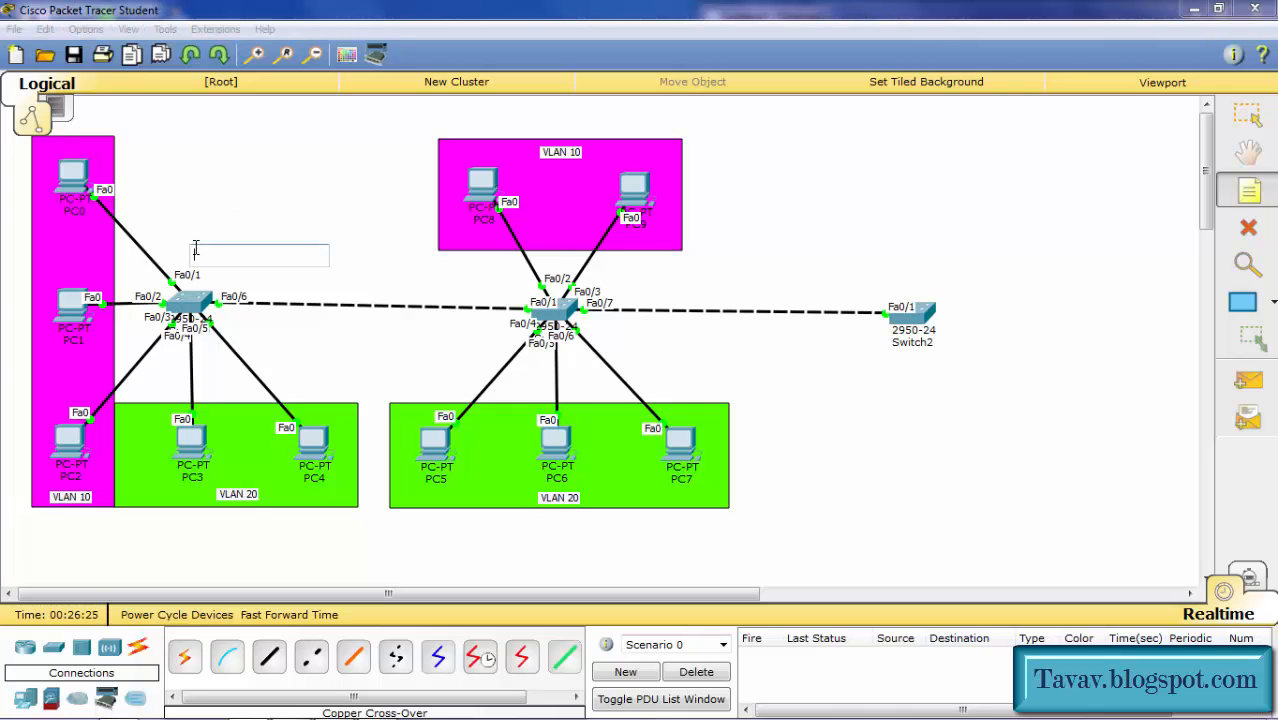
pyautogui.write('Mo')
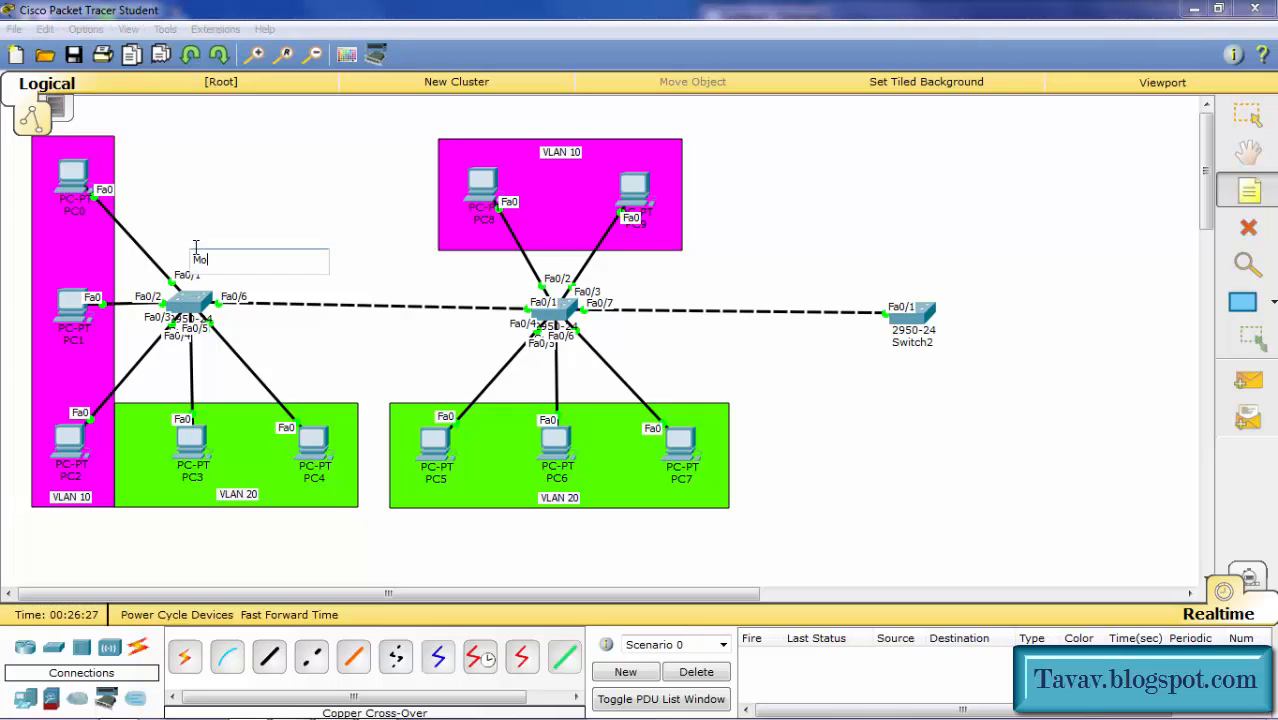
pyautogui.write('de Server')
pyautogui.click(620, 337)
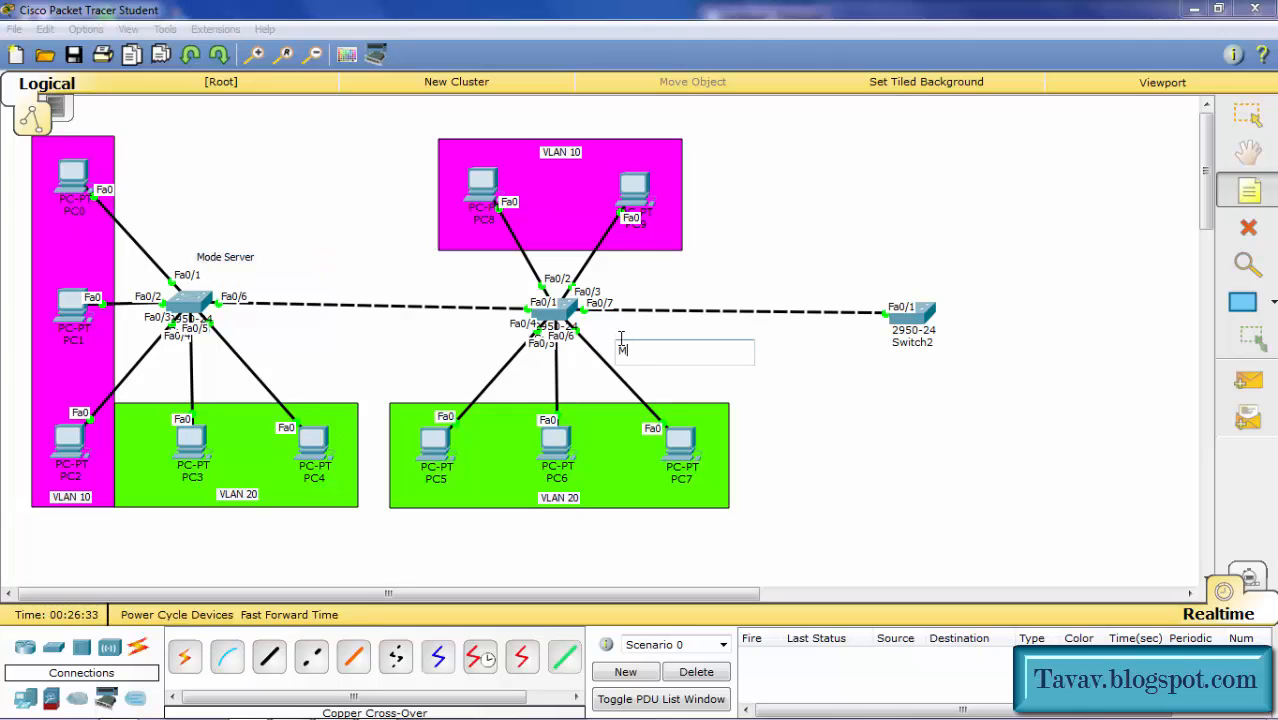
pyautogui.write('Mode transparent')
pyautogui.click(918, 268)
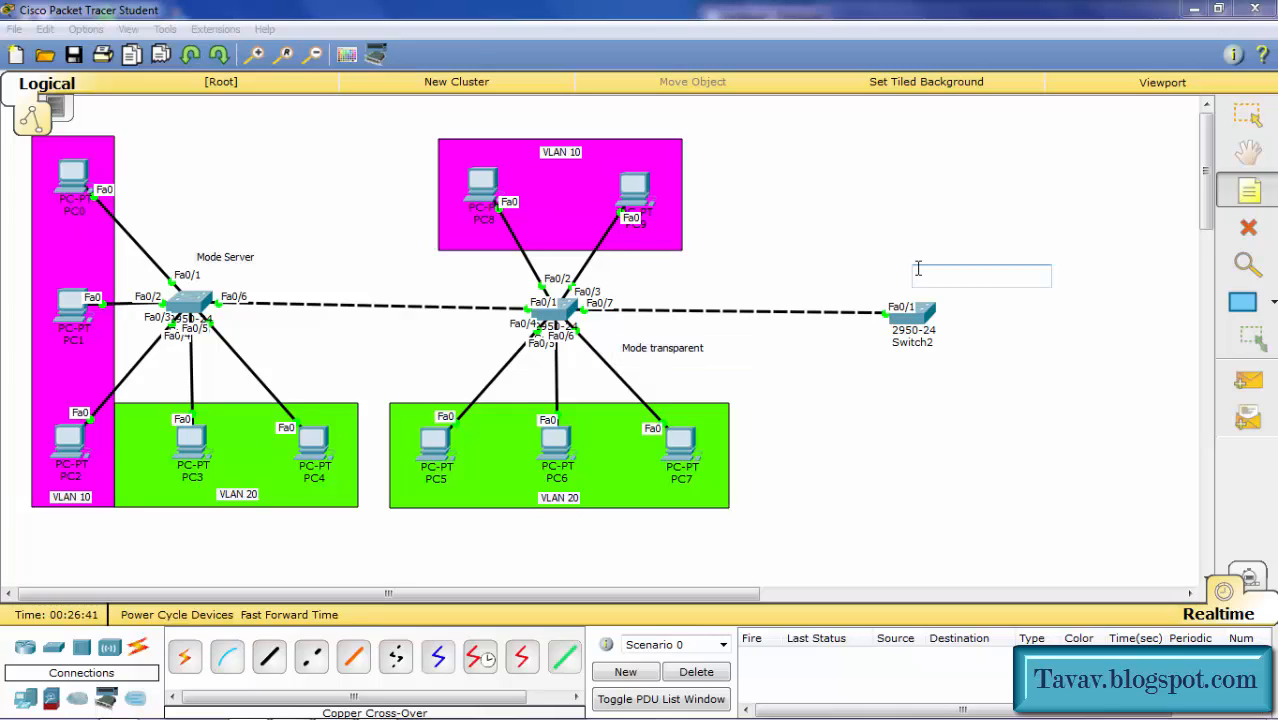
pyautogui.write('Mo')
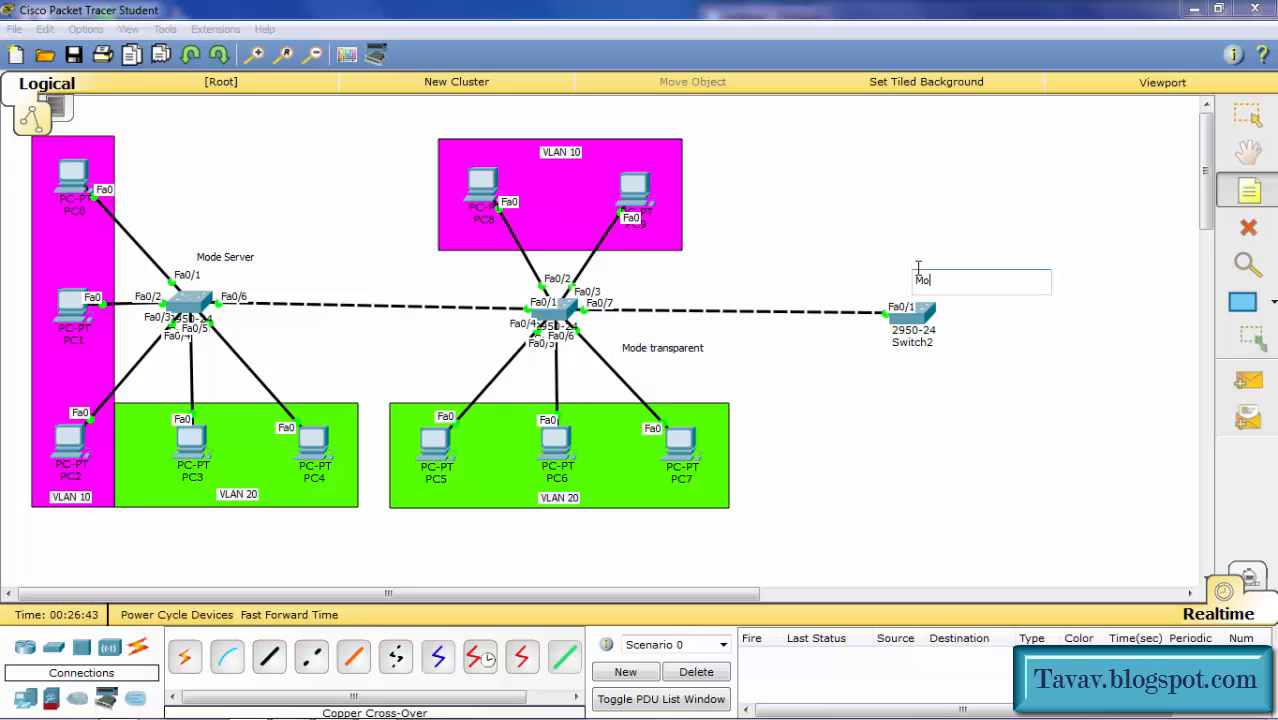
pyautogui.write('de Client')
pyautogui.click(1247, 115)
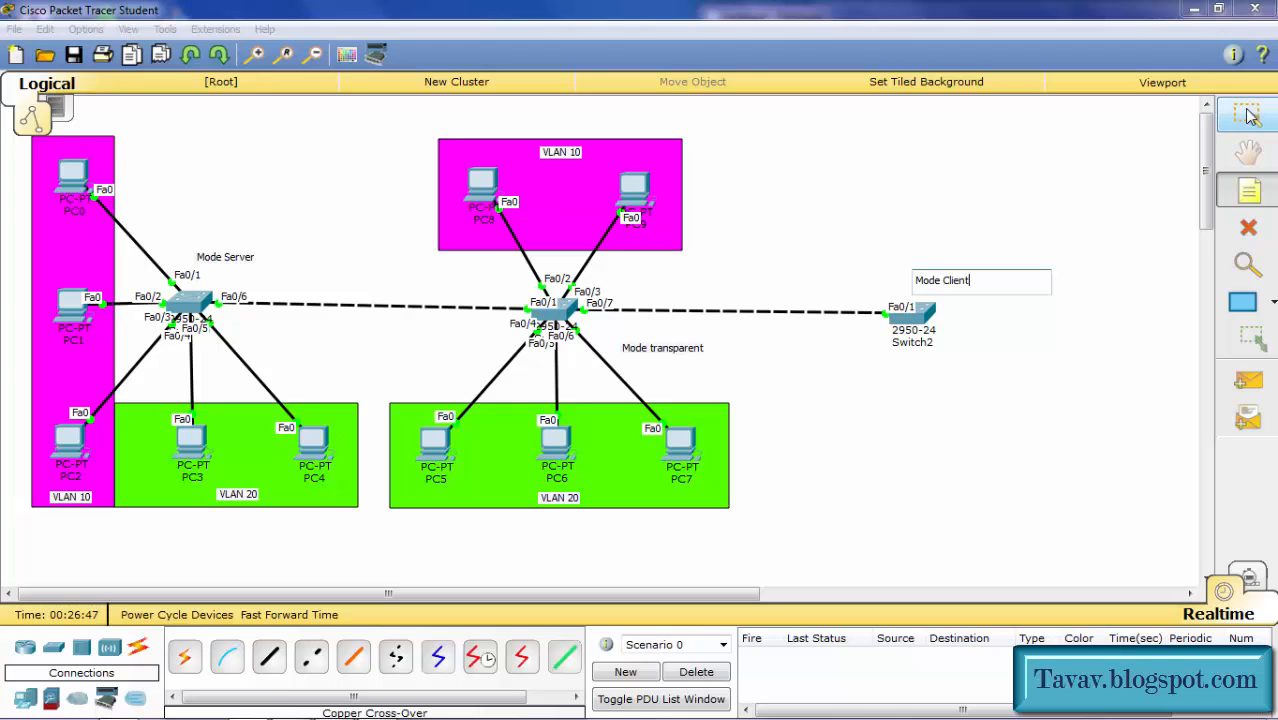
pyautogui.click(1247, 115)
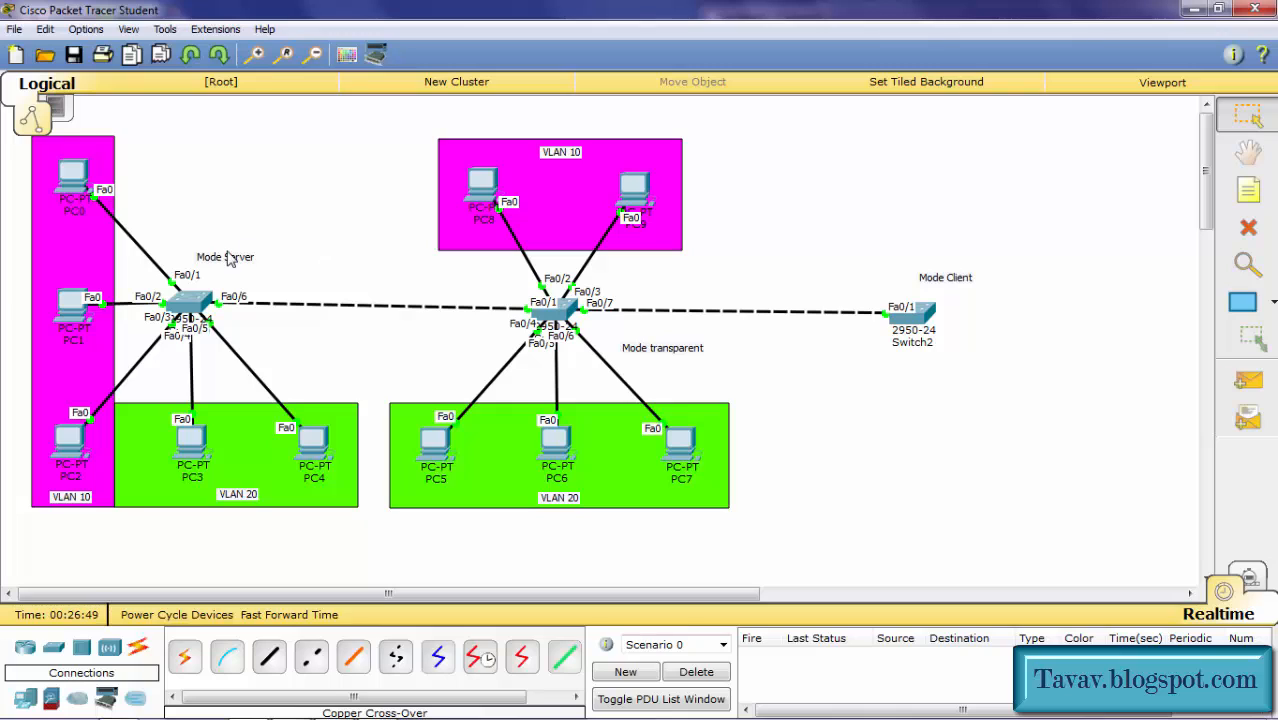
# Step: Open Switch0's console and enter global configuration mode with en and conf t
pyautogui.click(195, 308)
pyautogui.press('Return')
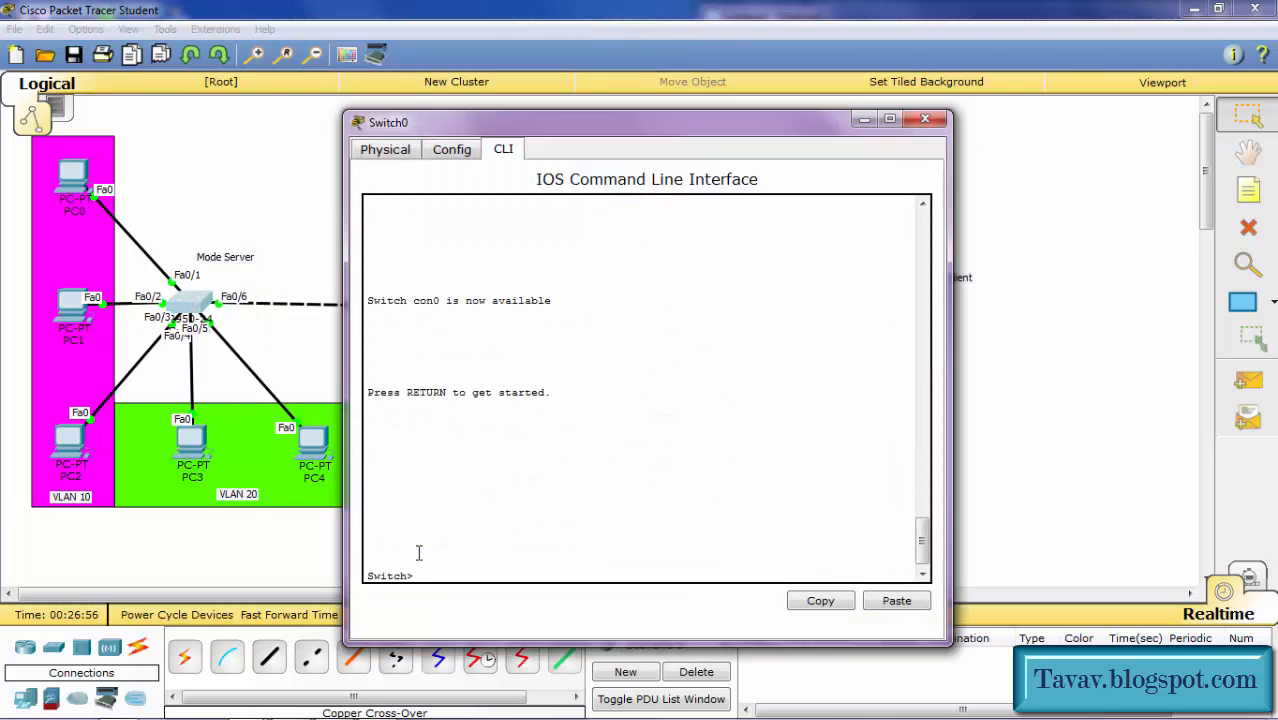
pyautogui.write('en')
pyautogui.press('Return')
pyautogui.write('conf t')
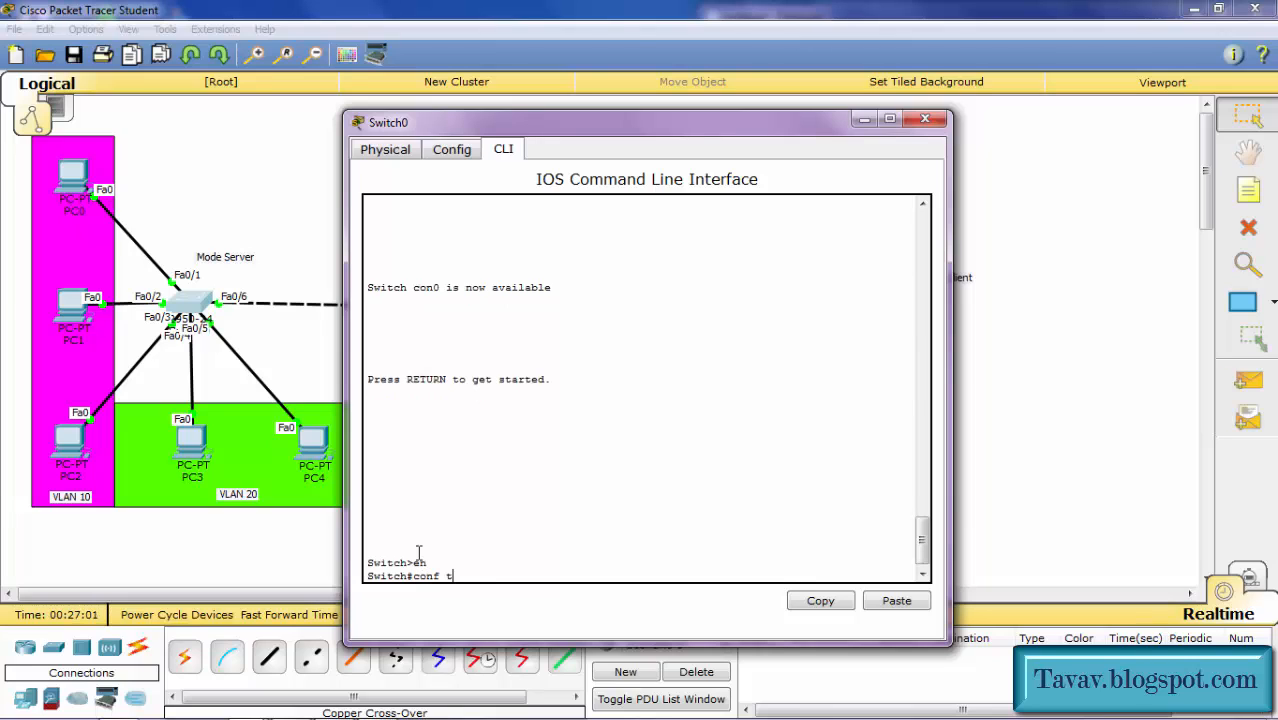
pyautogui.press('Return')
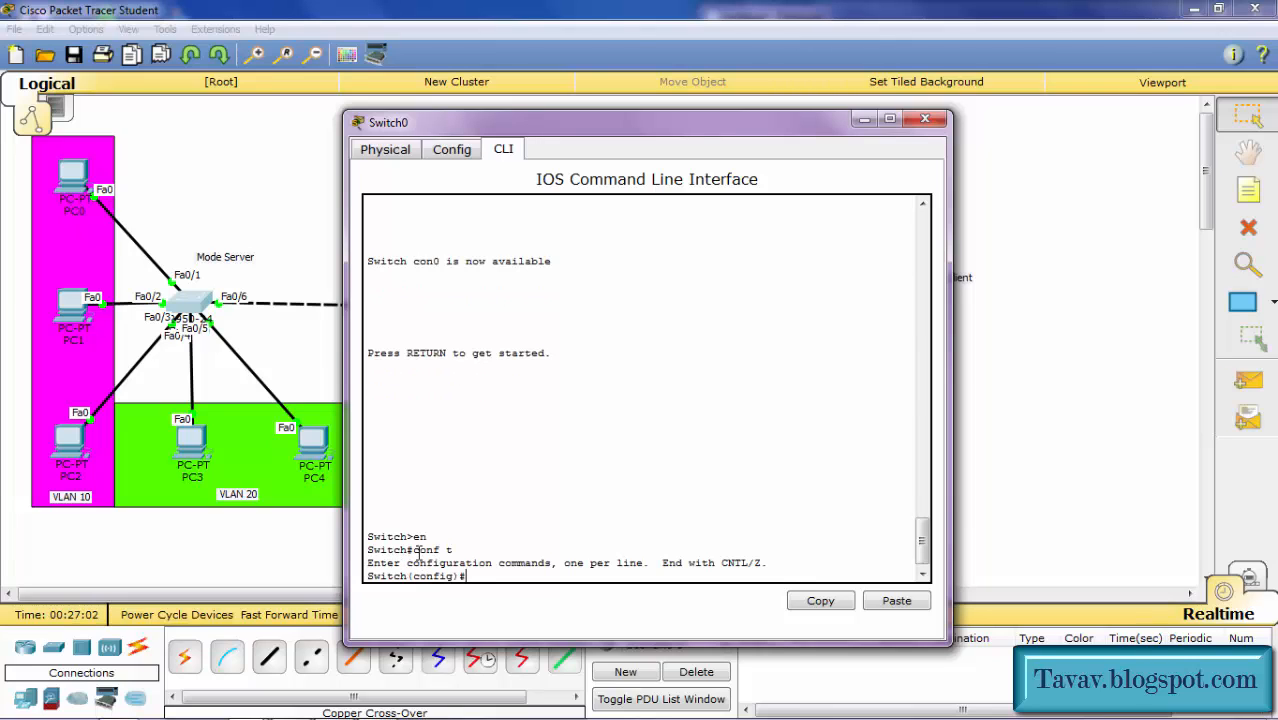
# Step: Set Switch0 to VTP server mode in domain Umami with the lab's VTP password, then close the console
pyautogui.write('vtp mode server')
pyautogui.press('Return')
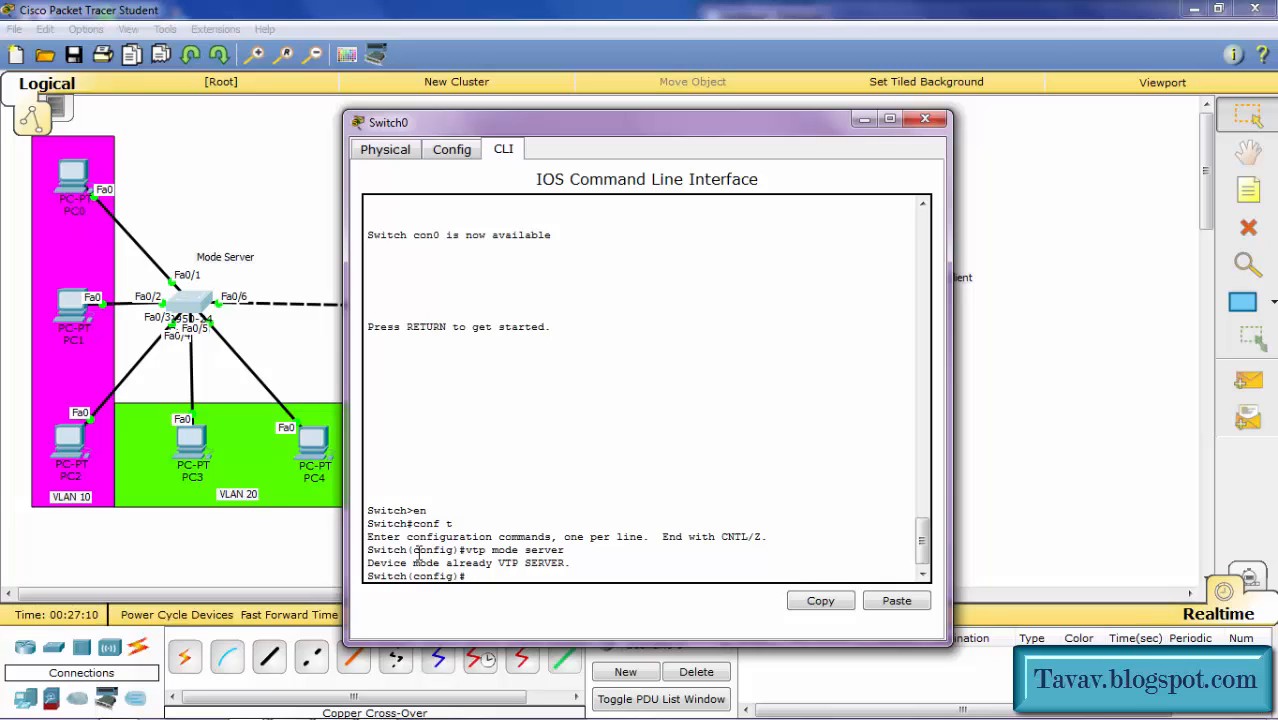
pyautogui.write('vtp domain Umami')
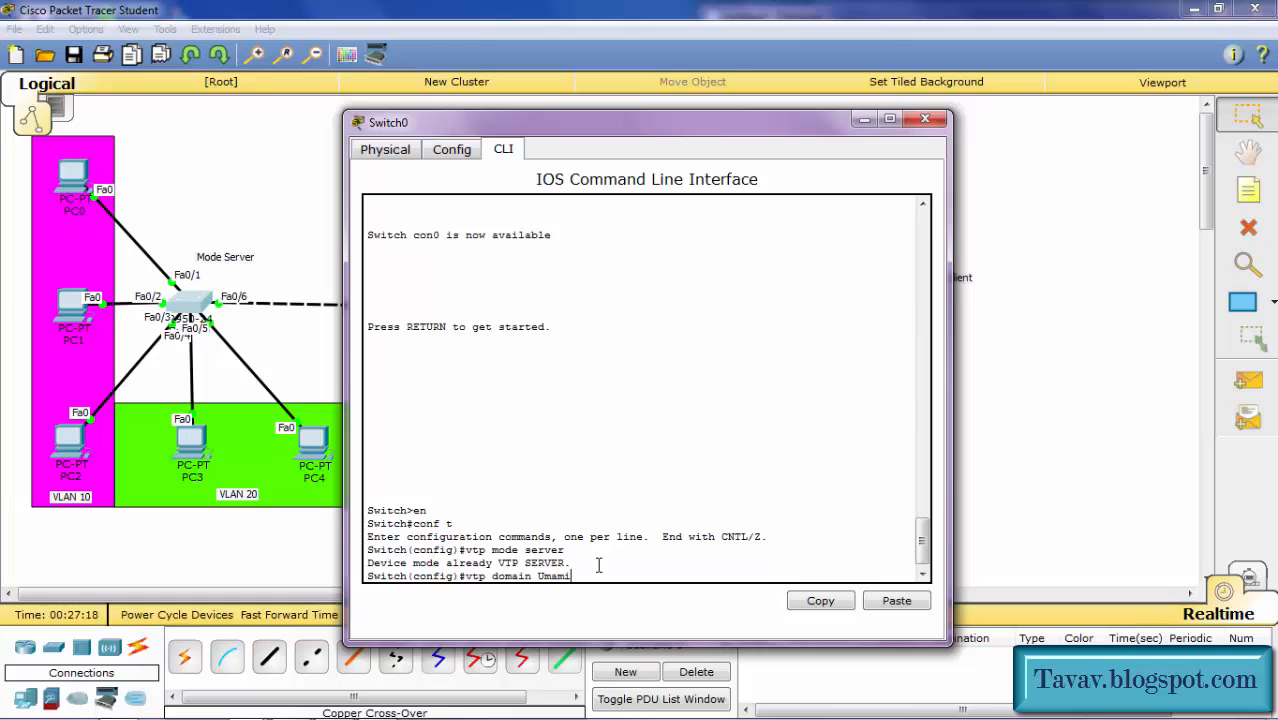
pyautogui.press('Return')
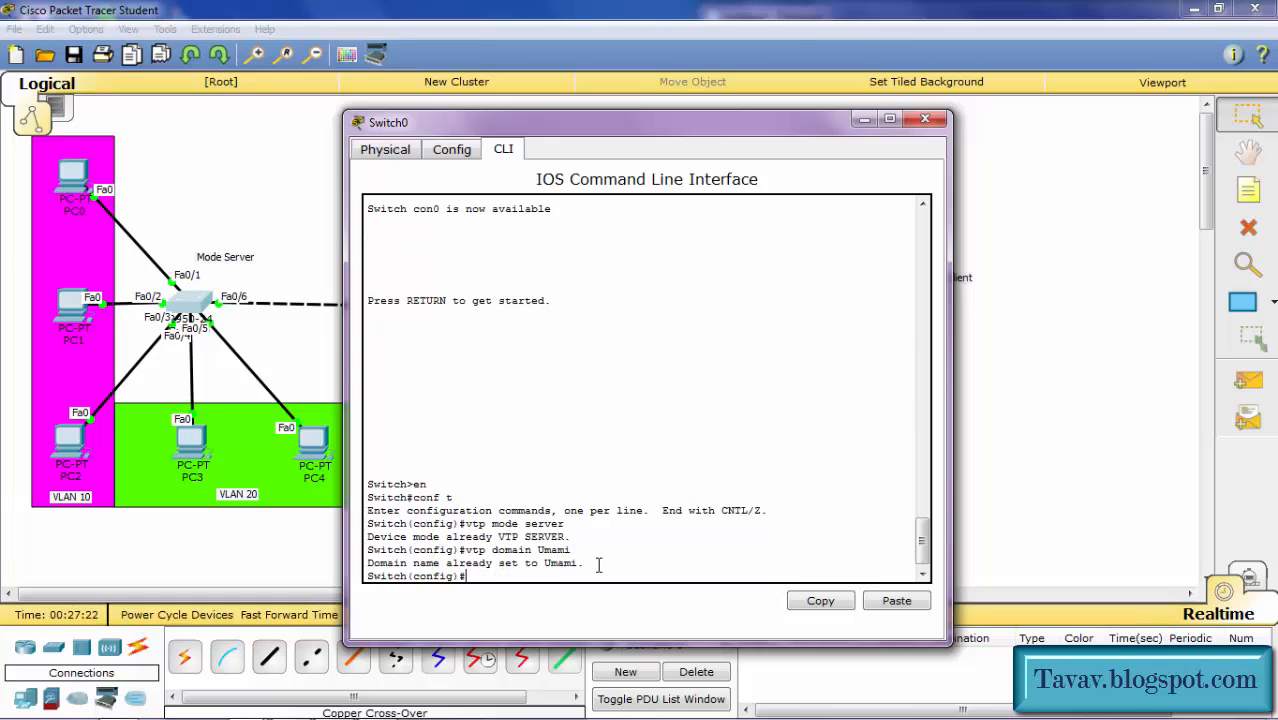
pyautogui.write('vtp password 1234')
pyautogui.press('Return')
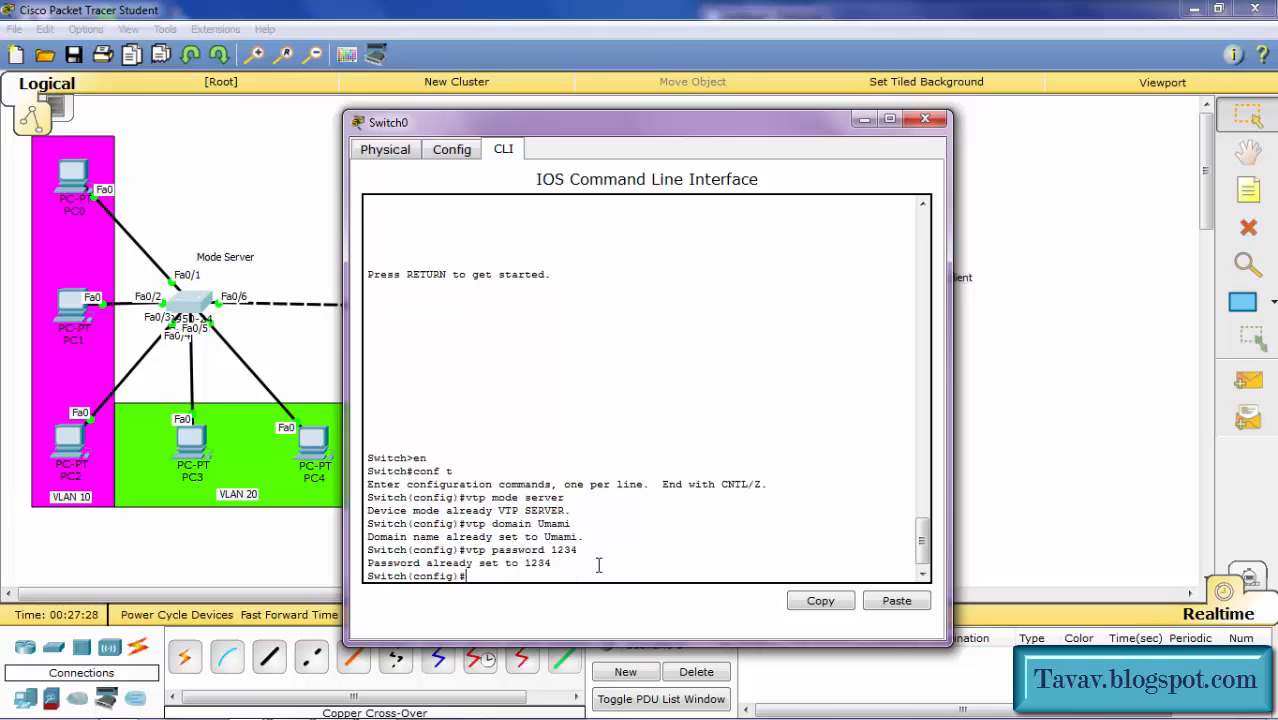
pyautogui.click(277, 243)
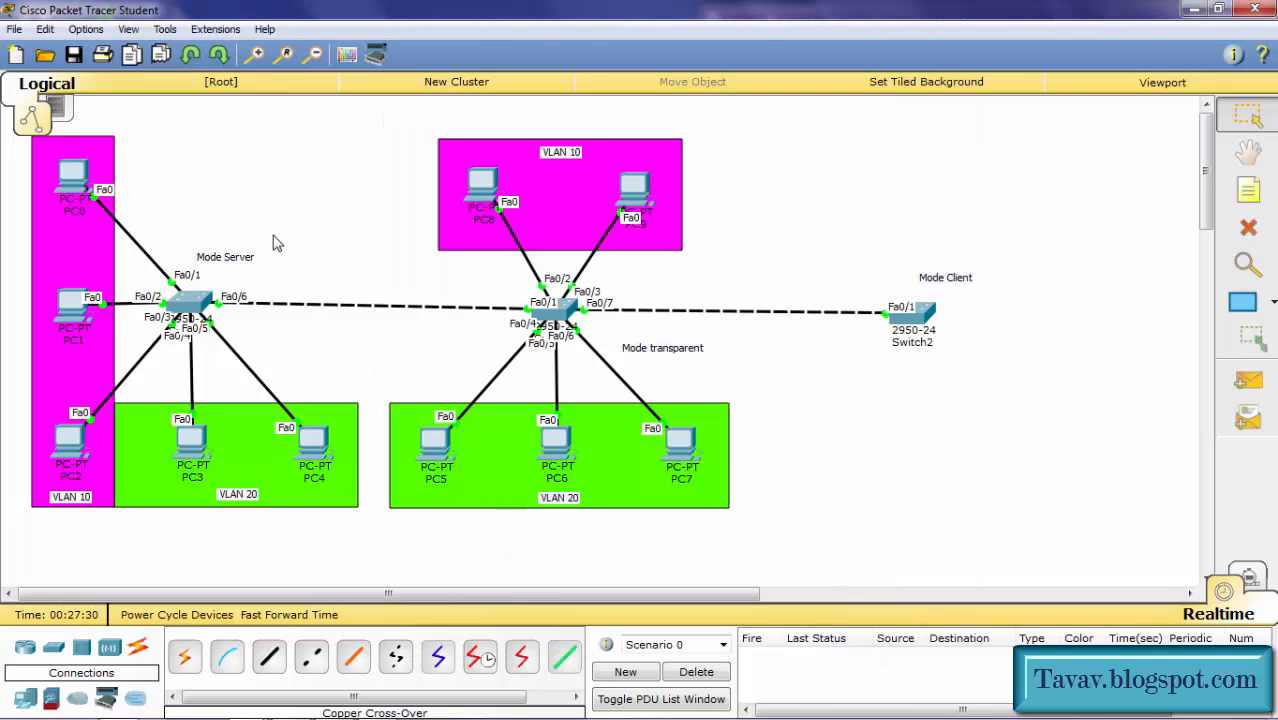
# Step: Open Switch1's console and enter global configuration mode with en and conf t
pyautogui.click(548, 316)
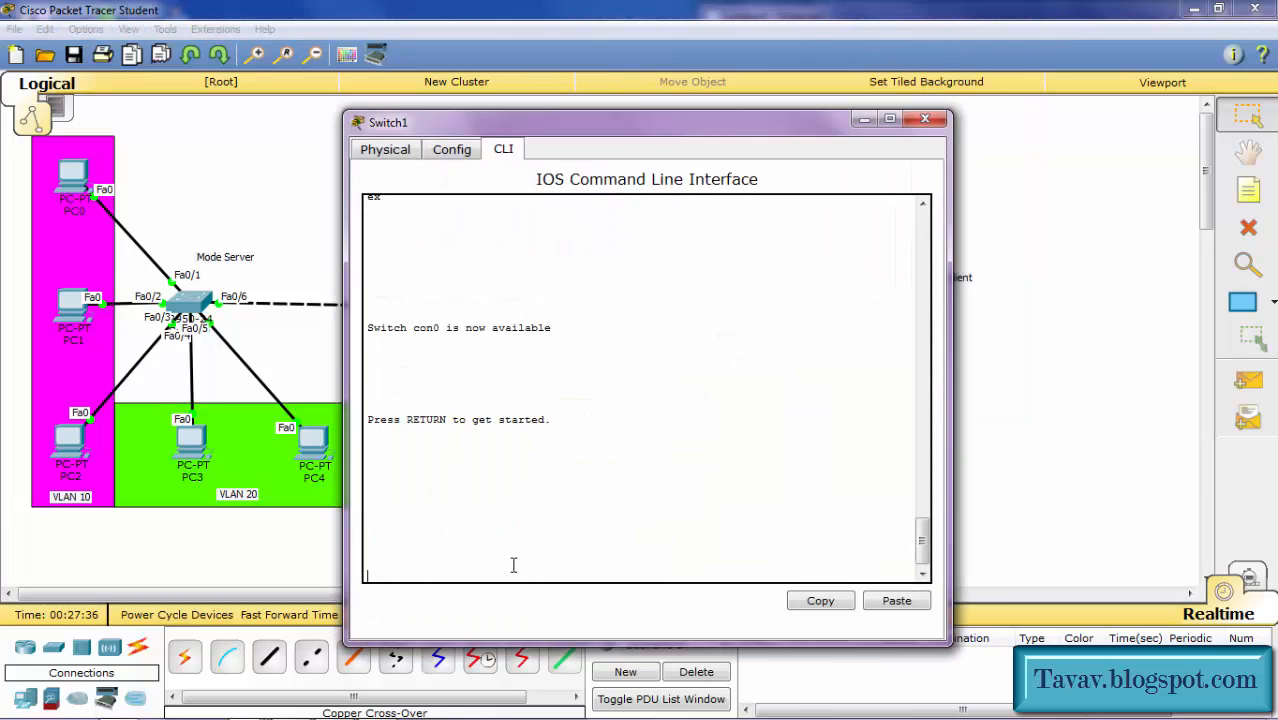
pyautogui.press('Return')
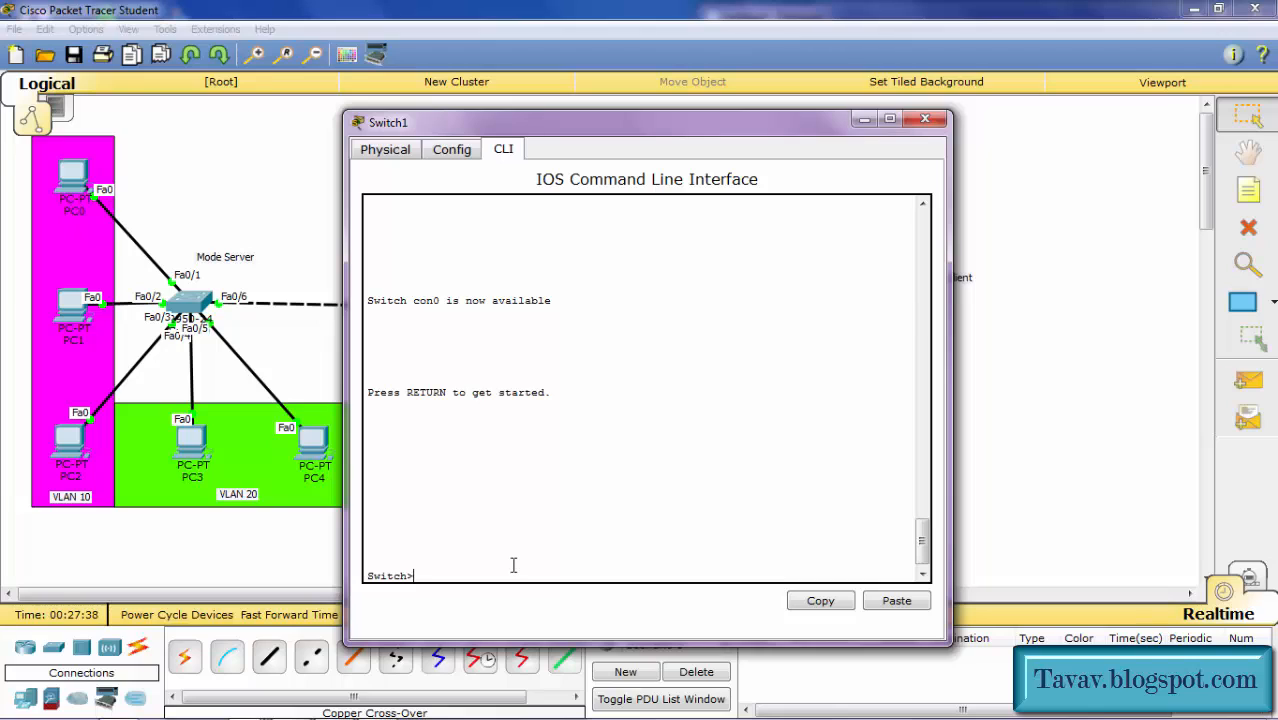
pyautogui.write('en')
pyautogui.press('Return')
pyautogui.write('co')
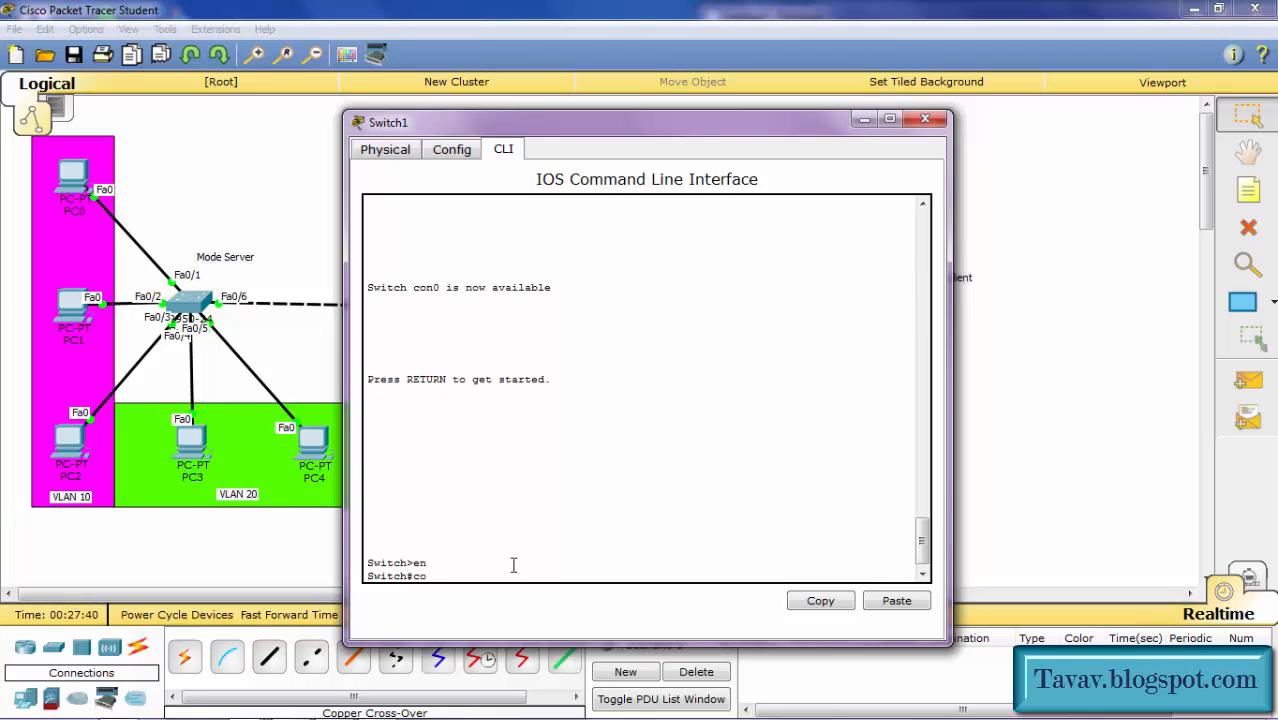
pyautogui.write('nf t')
pyautogui.press('Return')
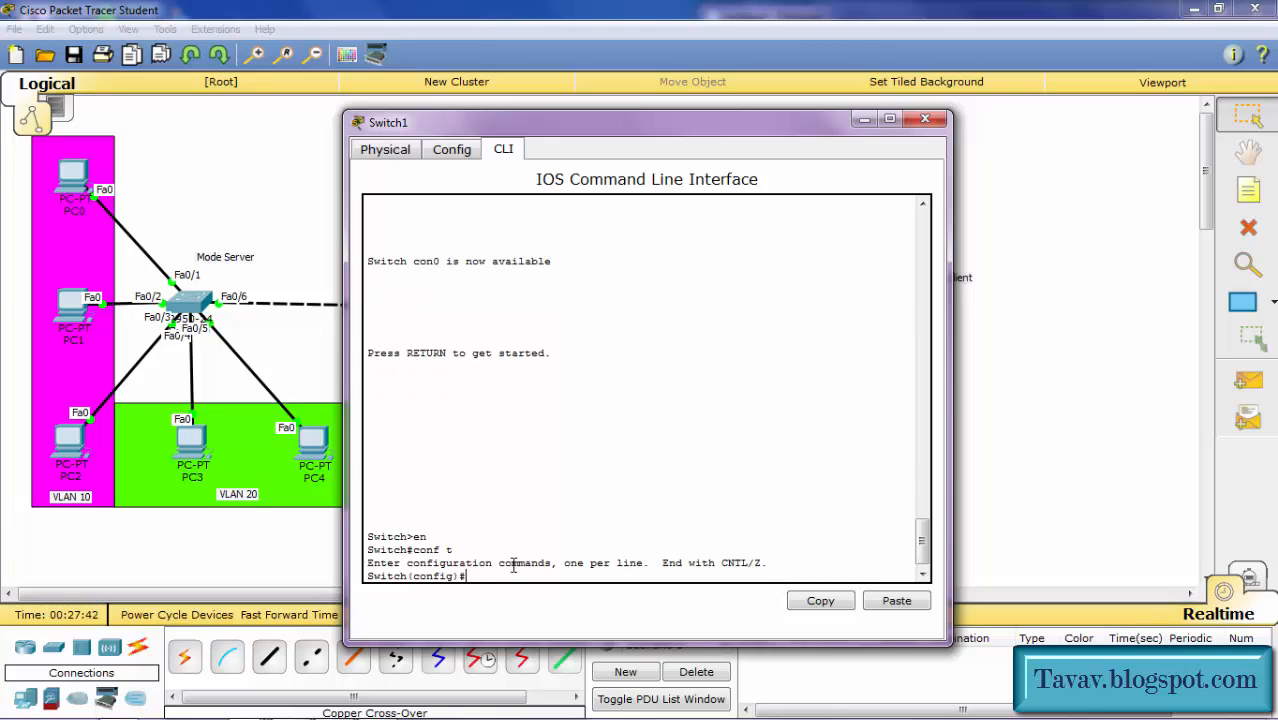
# Step: Set Switch1 to VTP transparent mode in domain Umami with the lab's VTP password, then close the console
pyautogui.write('vtp mode tr')
pyautogui.press('Tab')
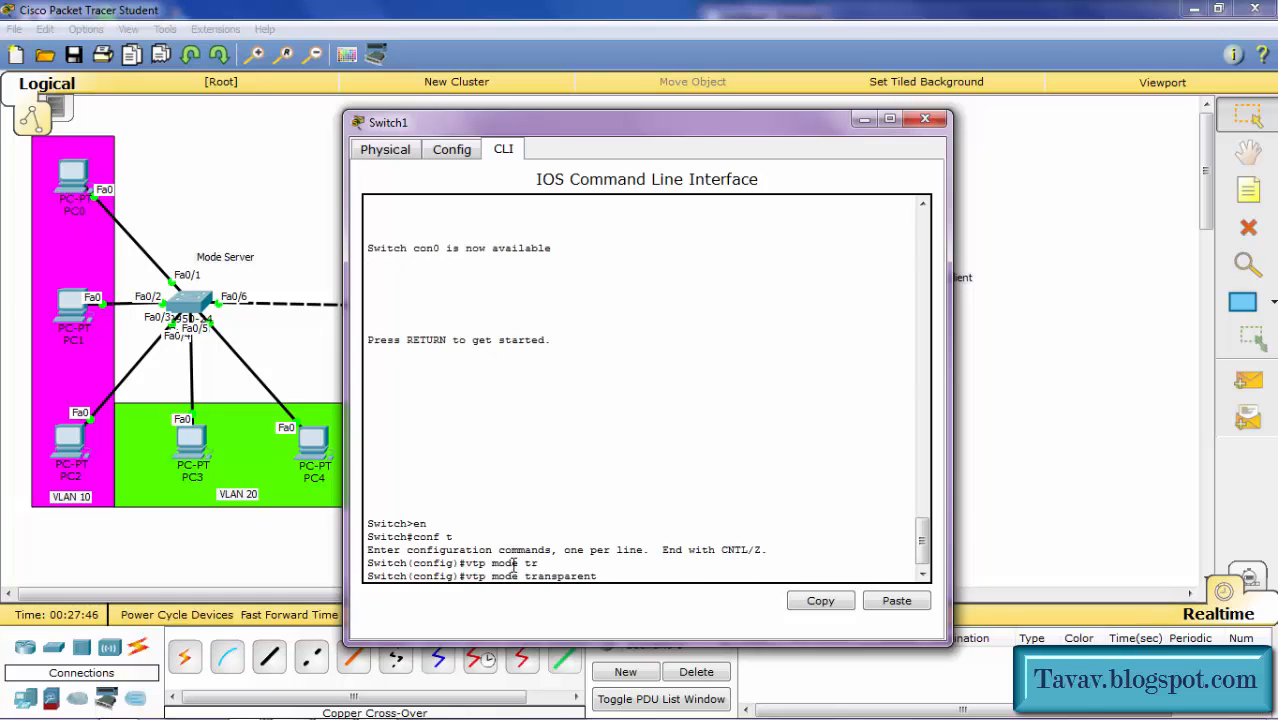
pyautogui.press('Return')
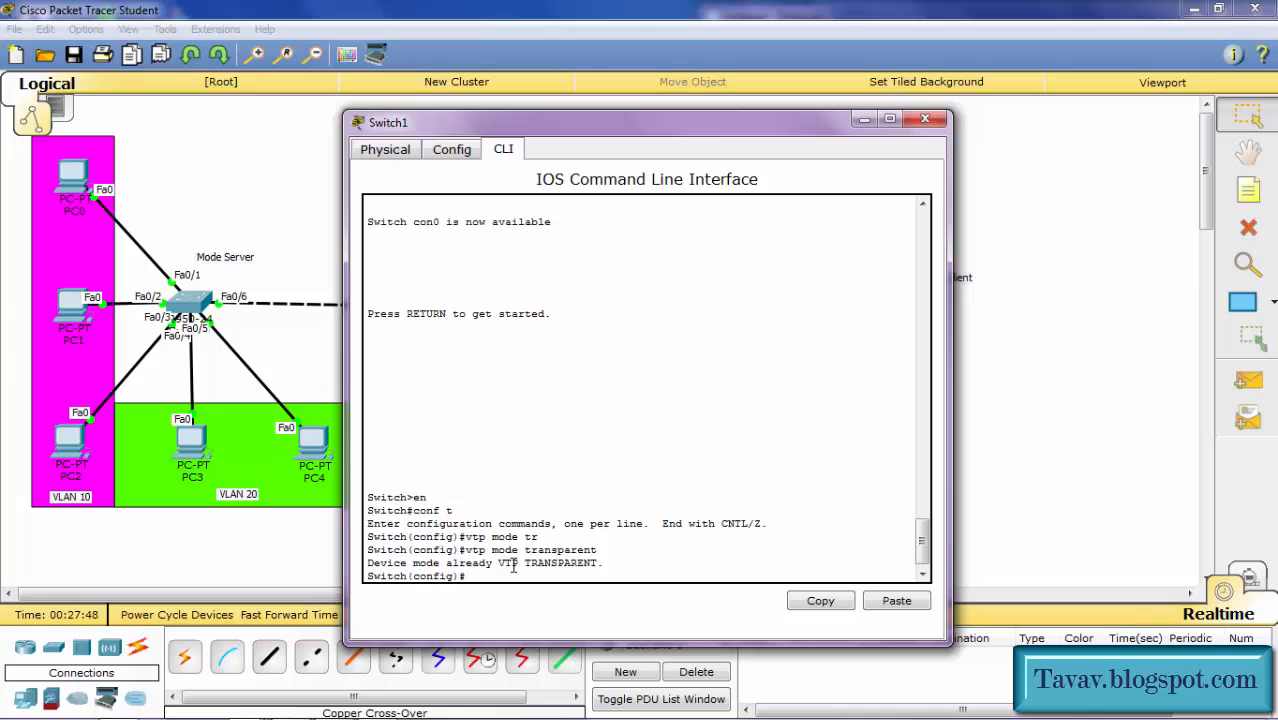
pyautogui.write('vtp domain Uma')
pyautogui.write('mi')
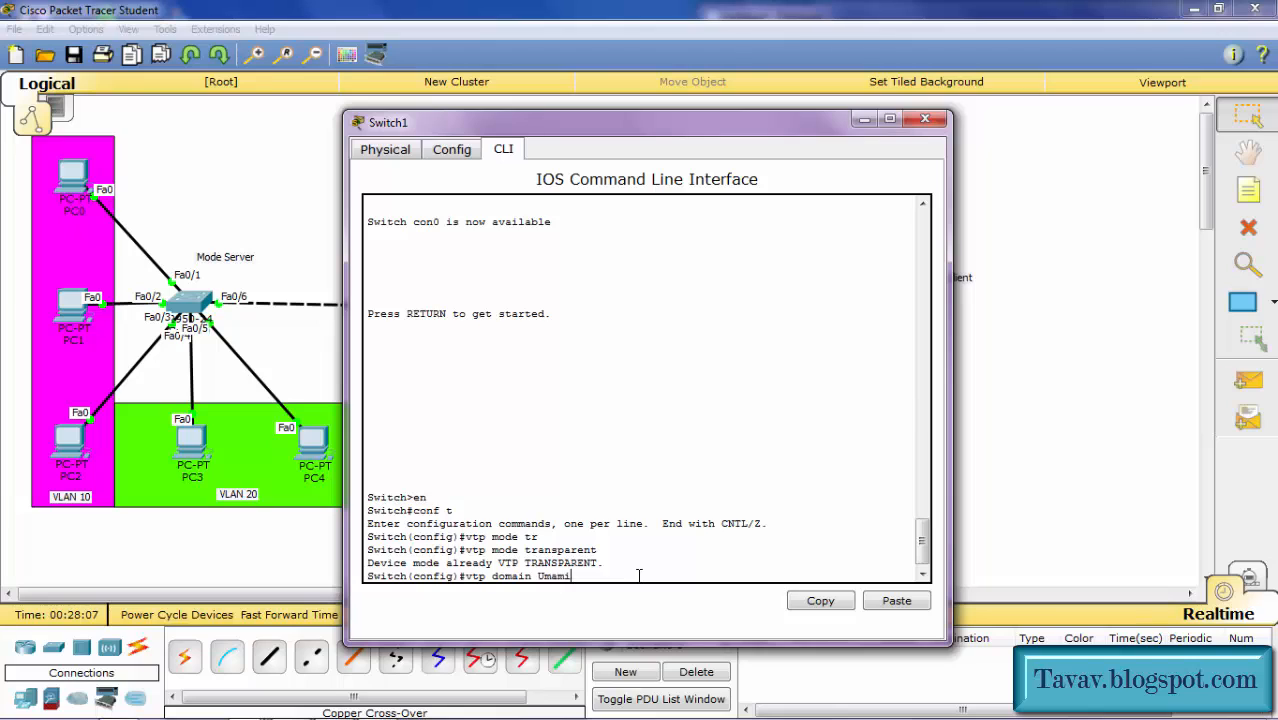
pyautogui.press('Return')
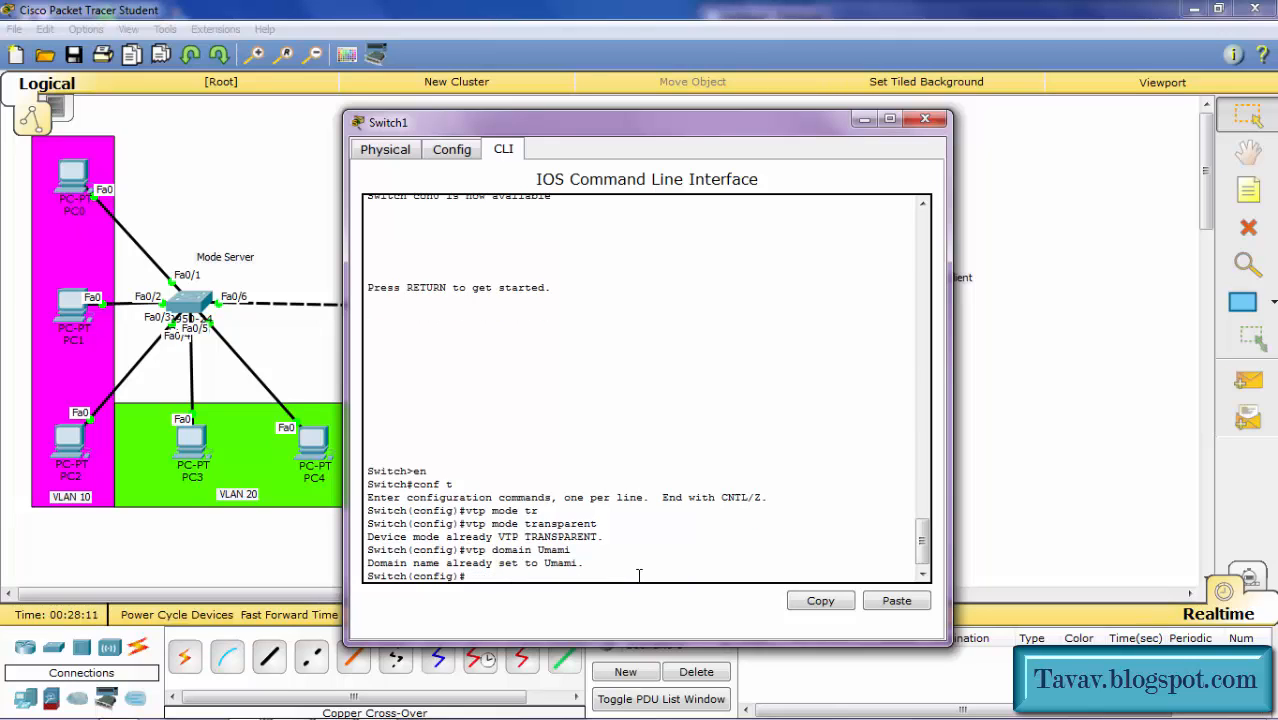
pyautogui.write('vtp pass 1234')
pyautogui.press('Return')
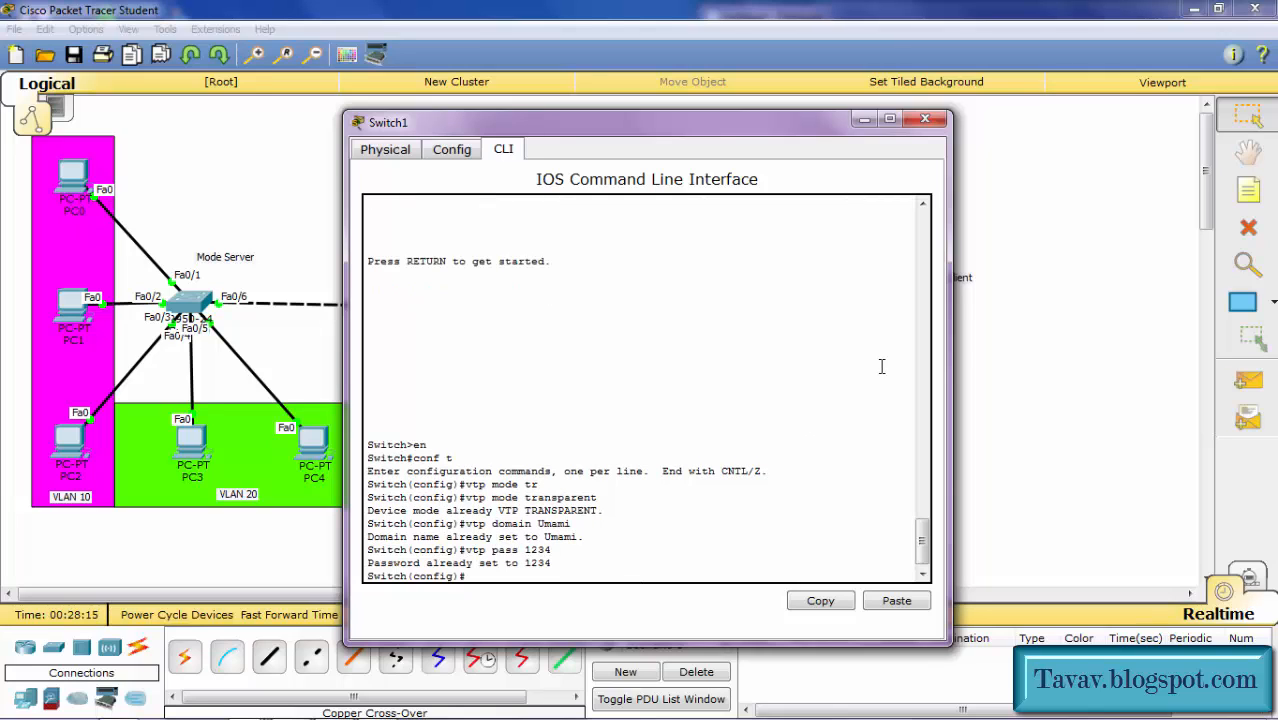
pyautogui.click(1004, 362)
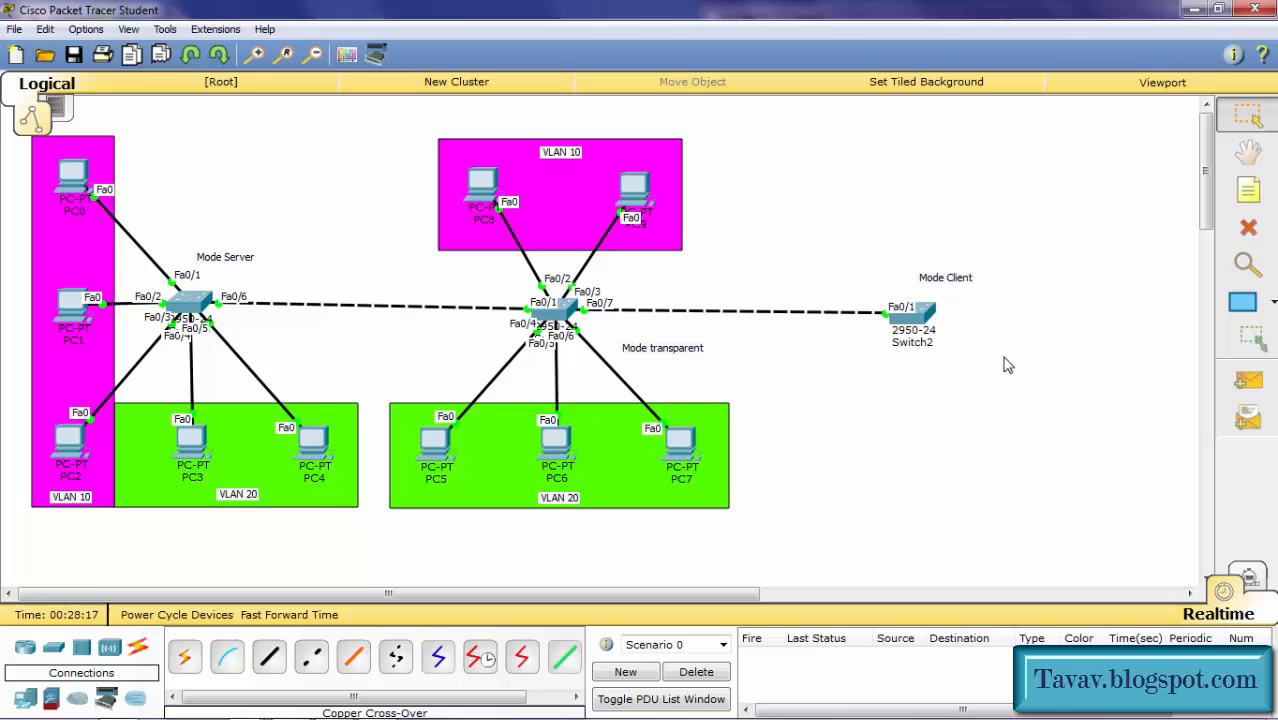
# Step: Open Switch2's CLI tab and enter global configuration mode with en and conf t
pyautogui.click(910, 318)
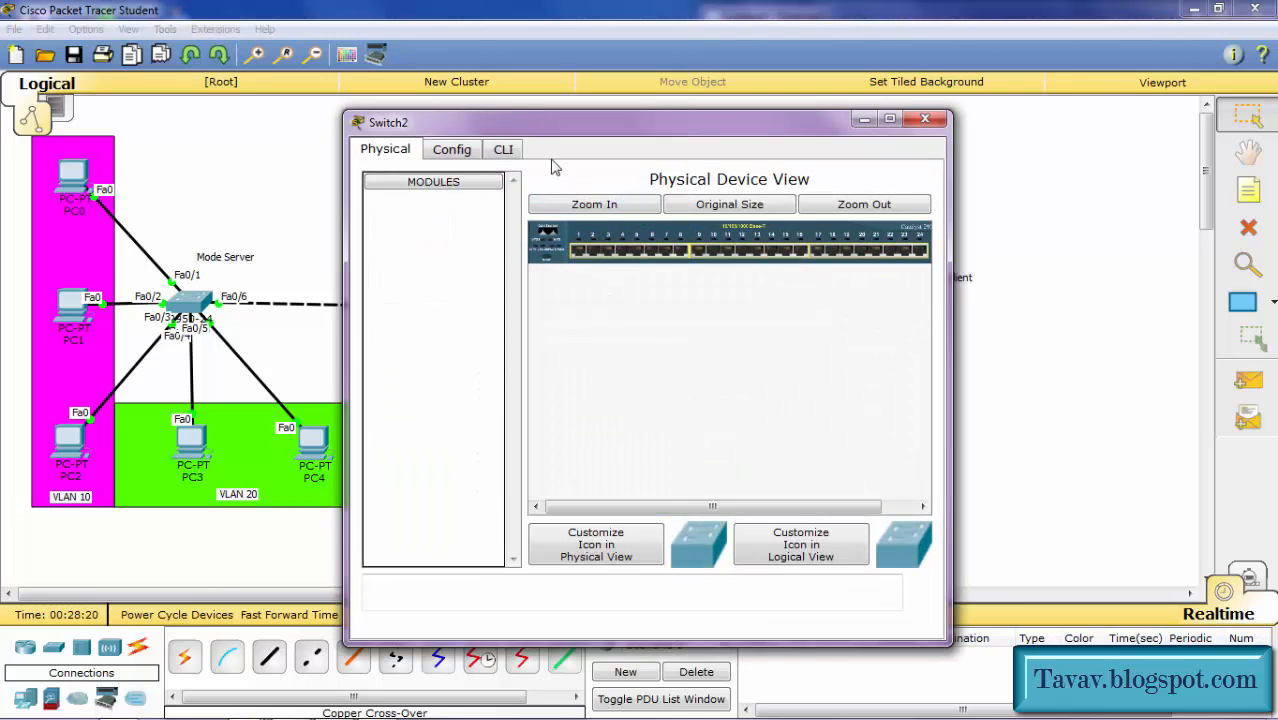
pyautogui.click(502, 149)
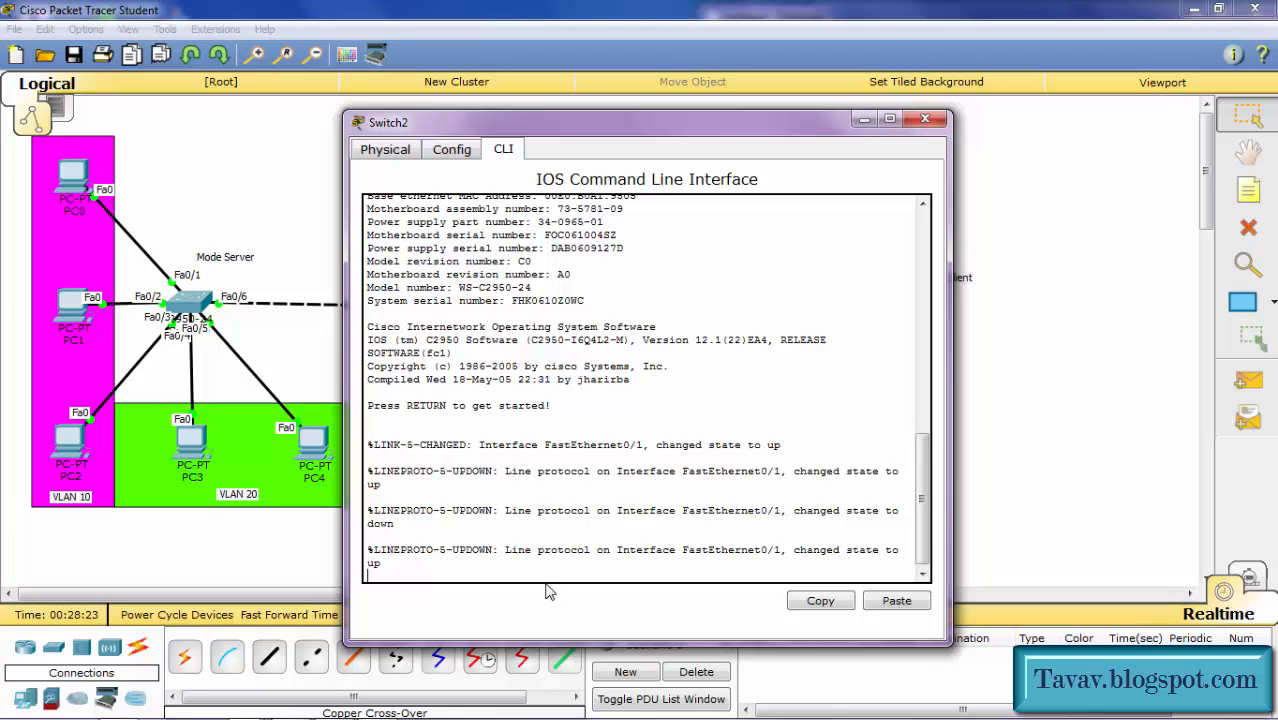
pyautogui.press('Return')
pyautogui.write('en')
pyautogui.press('Return')
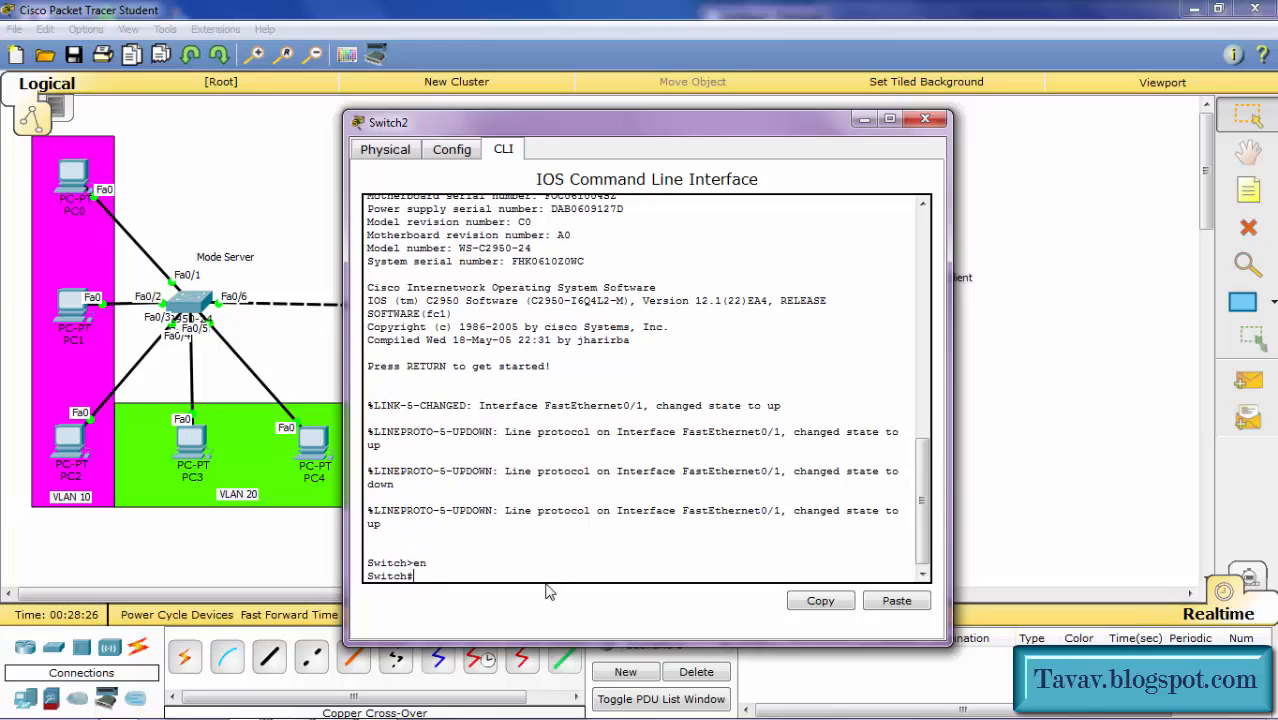
pyautogui.write('conf t')
pyautogui.press('Return')
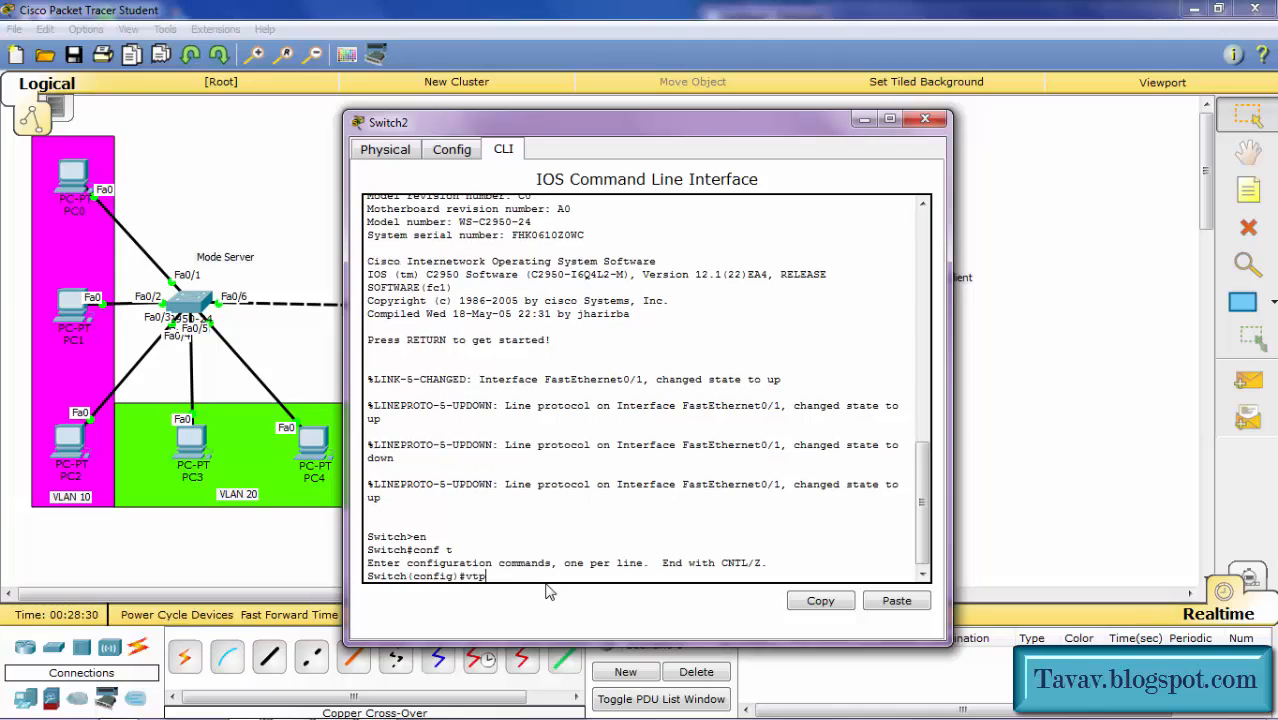
# Step: Set Switch2 to VTP client mode in domain Umami with the lab's VTP password
pyautogui.write('vtp mode client')
pyautogui.press('Return')
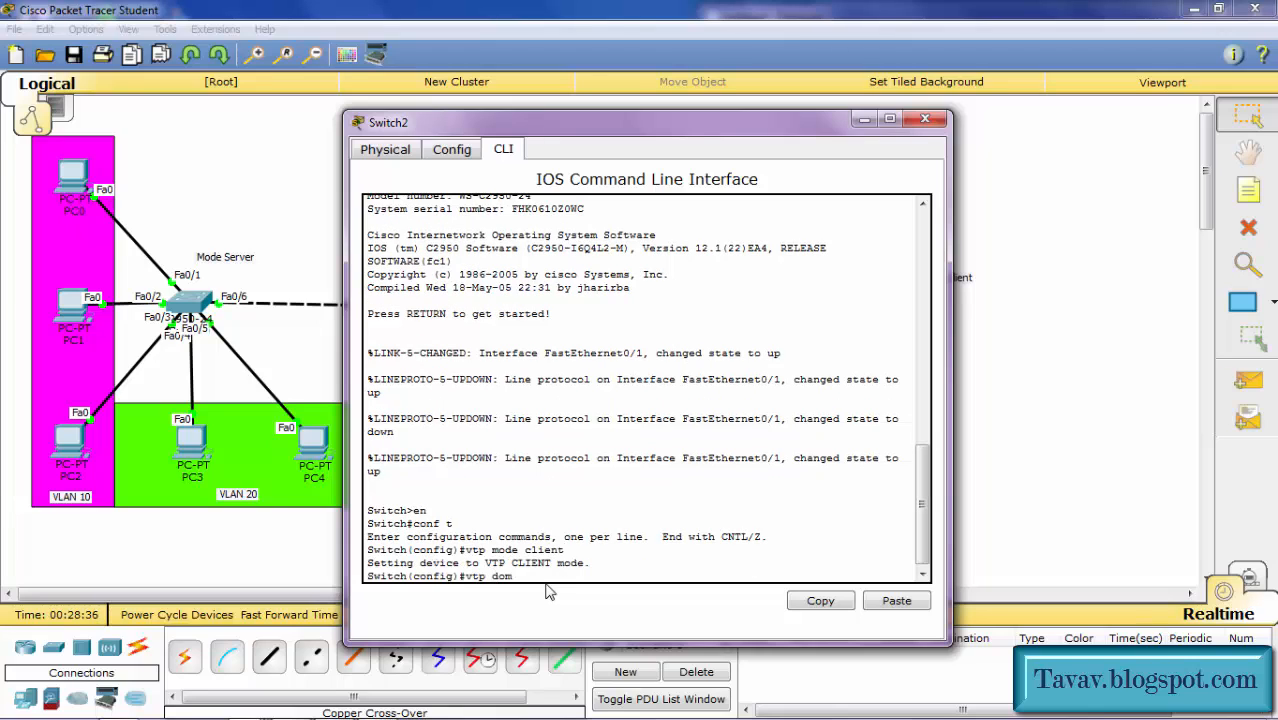
pyautogui.write('vtp domain Umami')
pyautogui.press('Return')
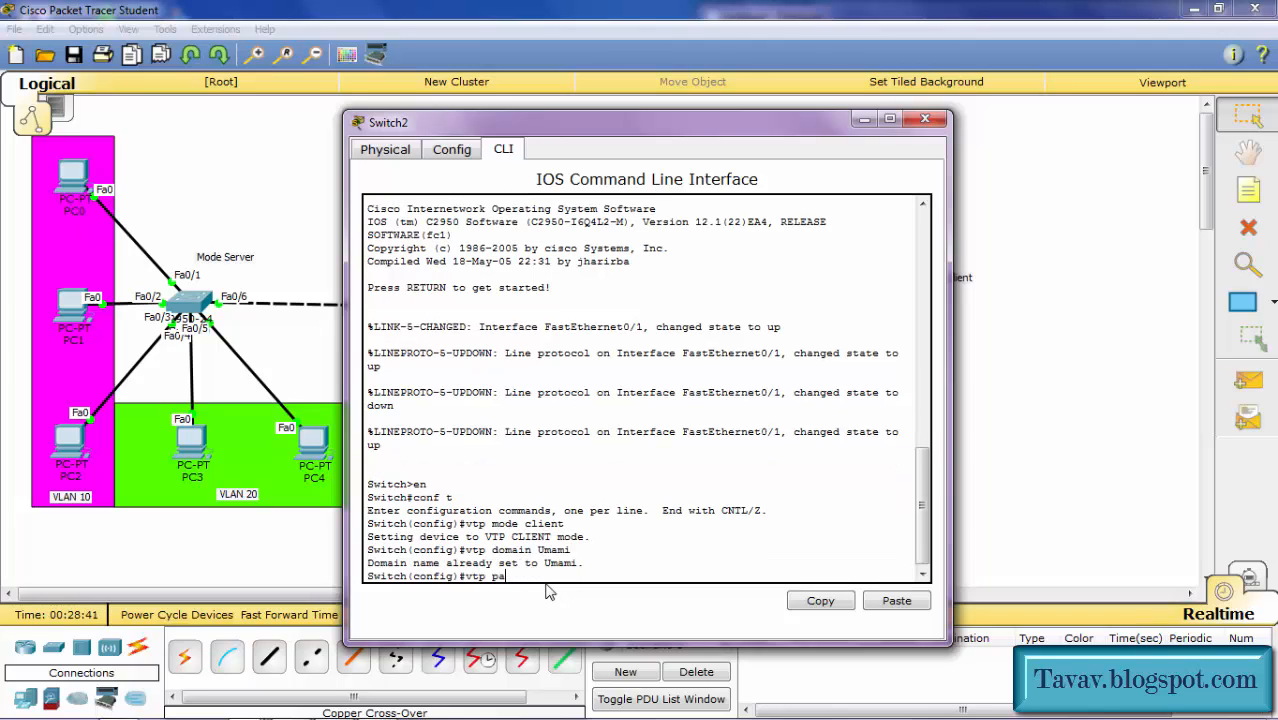
pyautogui.write('vtp pass')
pyautogui.press('Tab')
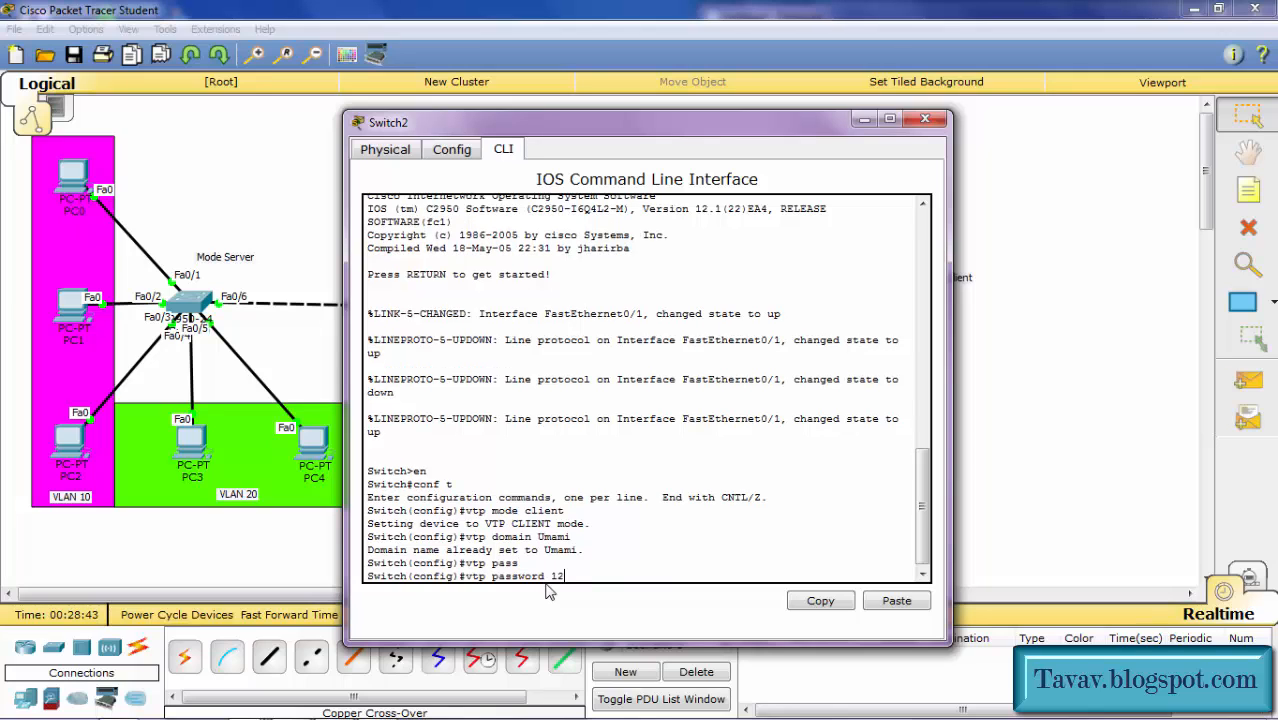
pyautogui.write('1234')
pyautogui.press('Return')
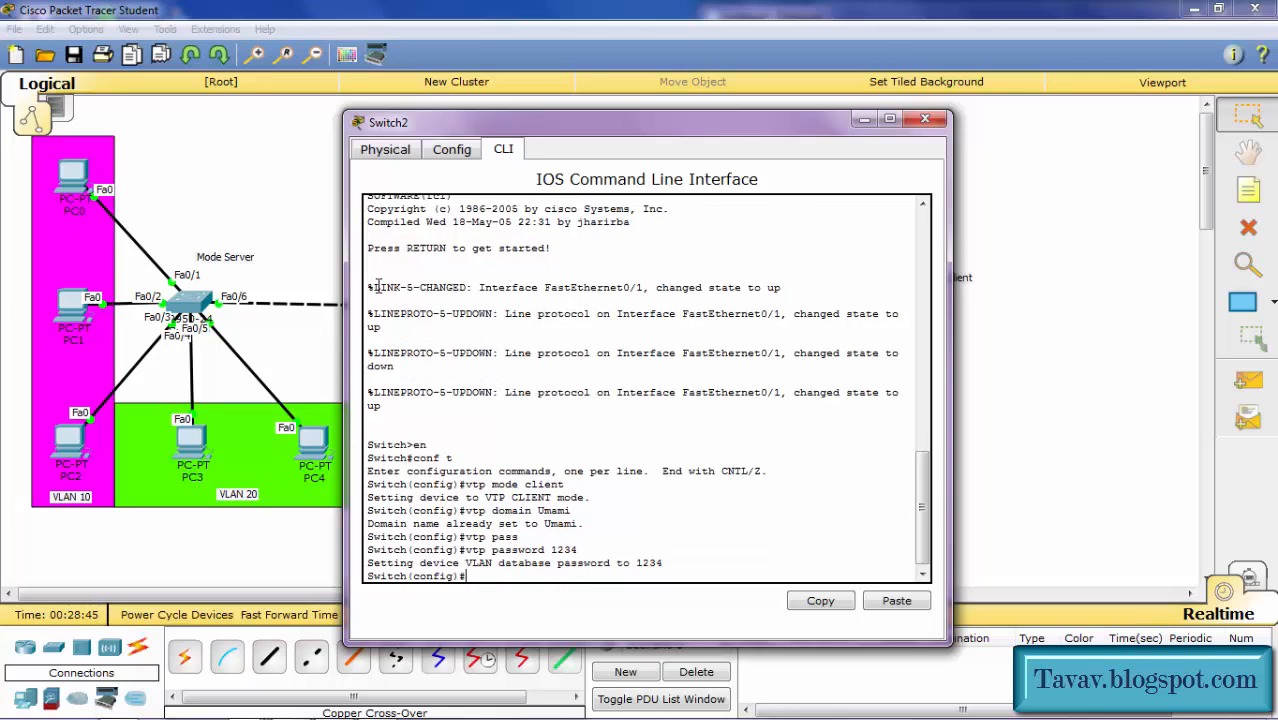
pyautogui.click(262, 160)
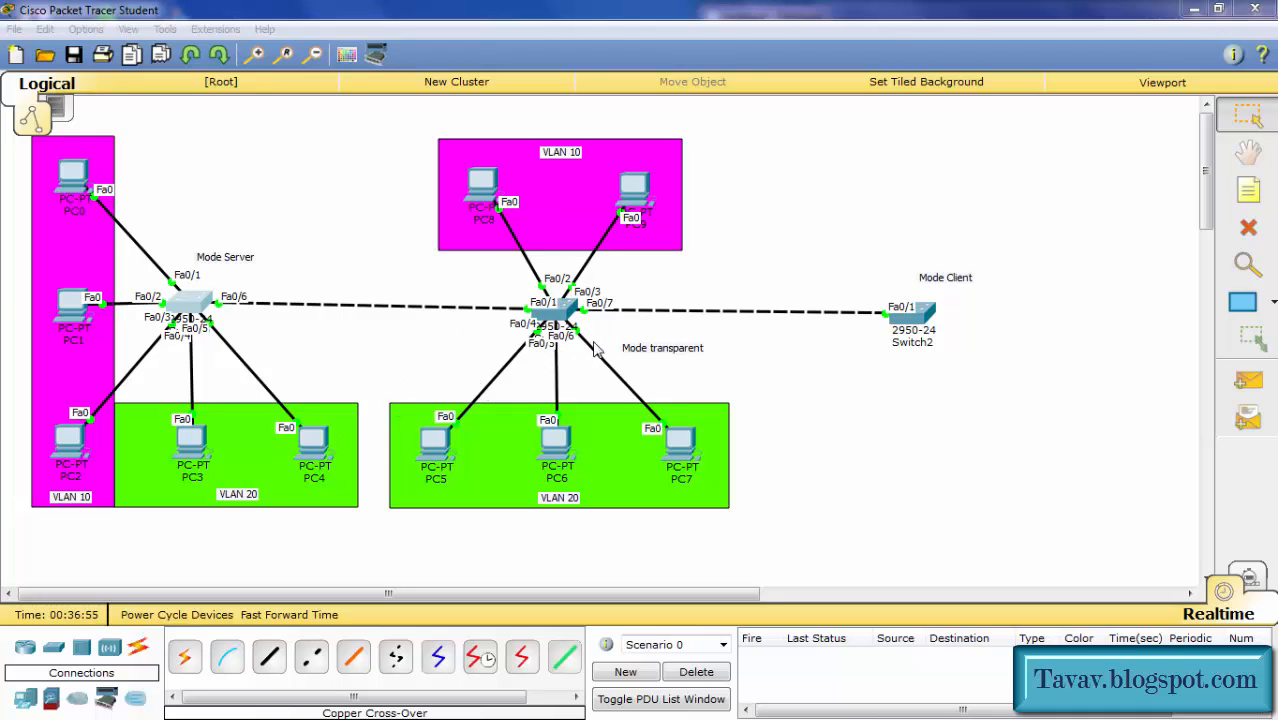
# Step: In Switch0's VLAN database, create VLAN 100 named Vava, then close the console
pyautogui.click(198, 305)
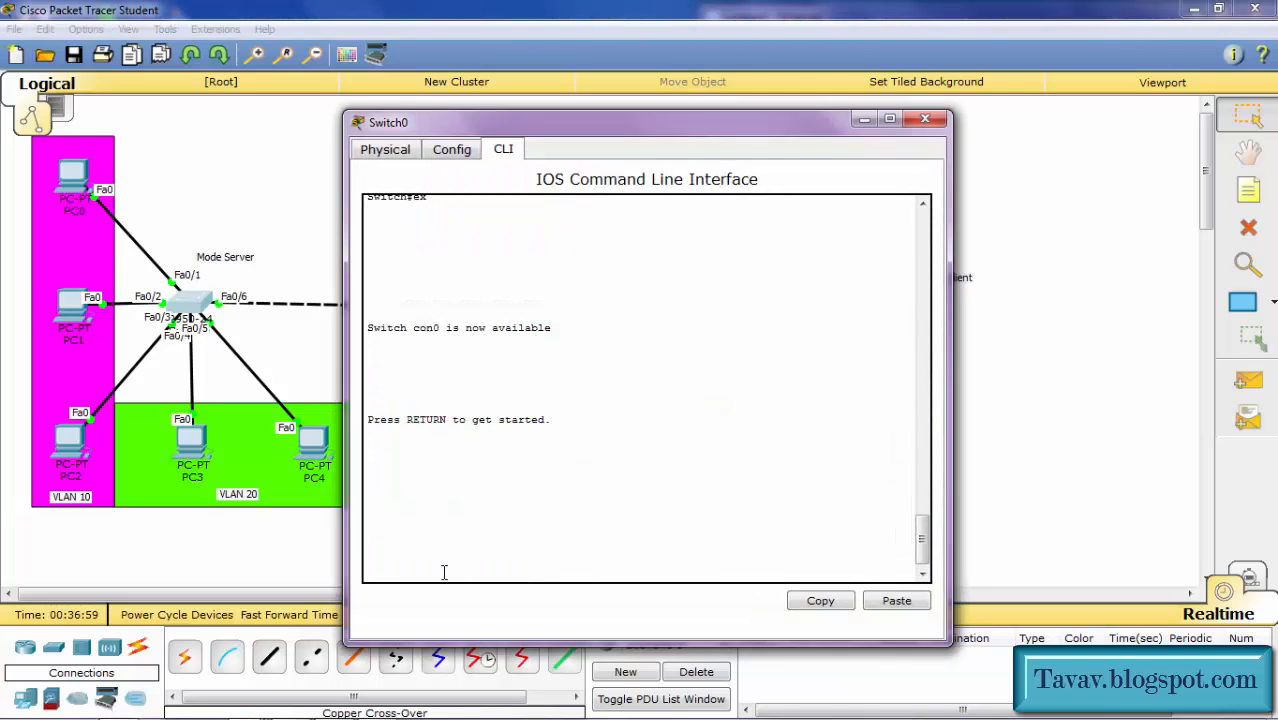
pyautogui.press('Return')
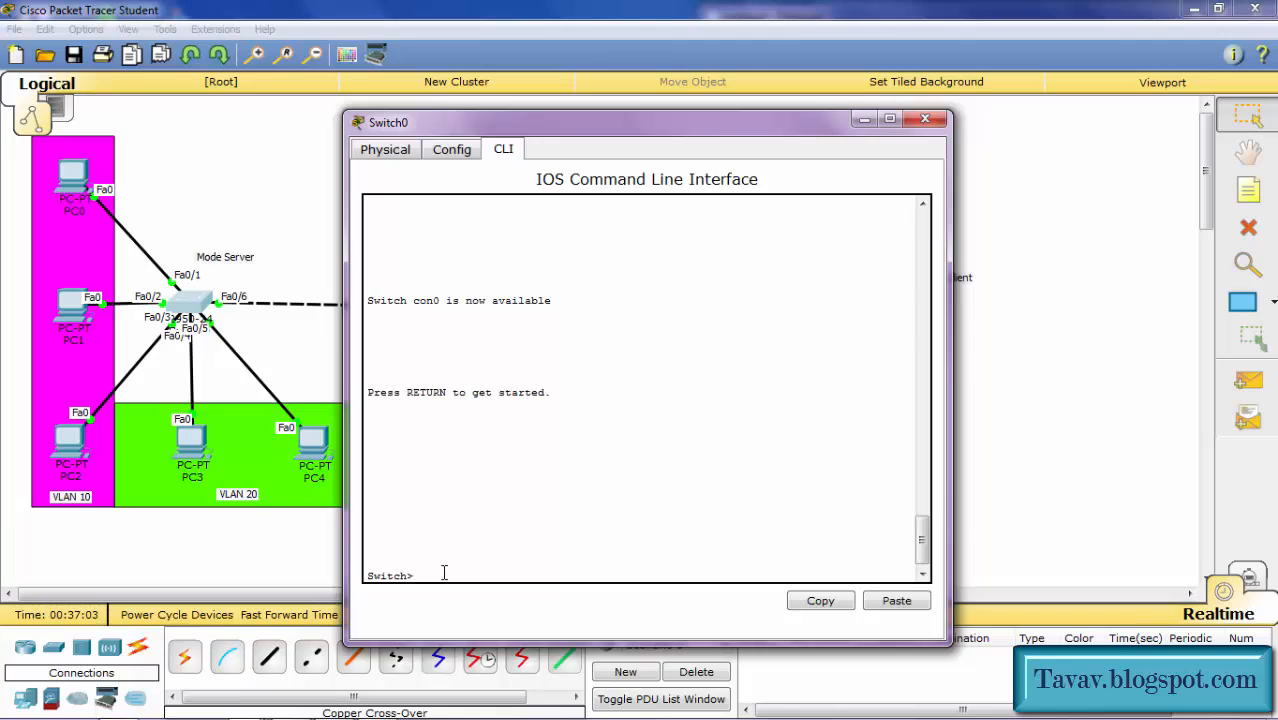
pyautogui.write('en')
pyautogui.press('Return')
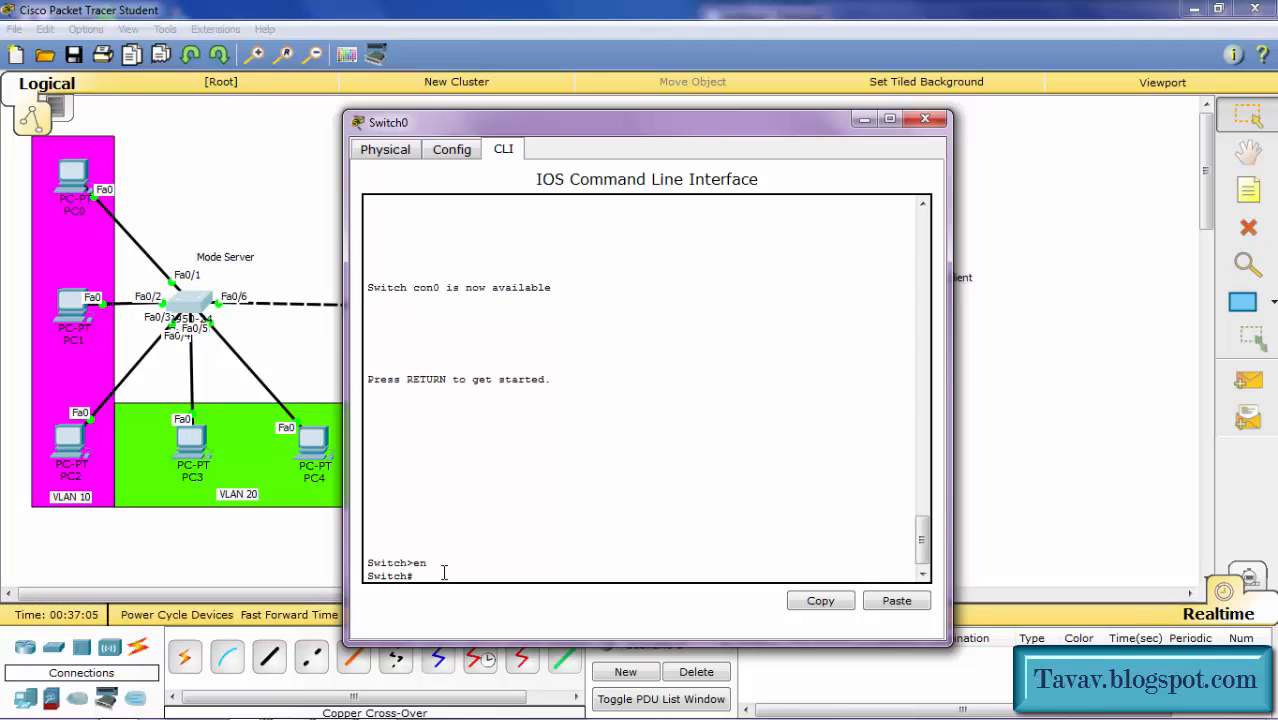
pyautogui.write('vlan database')
pyautogui.press('Return')
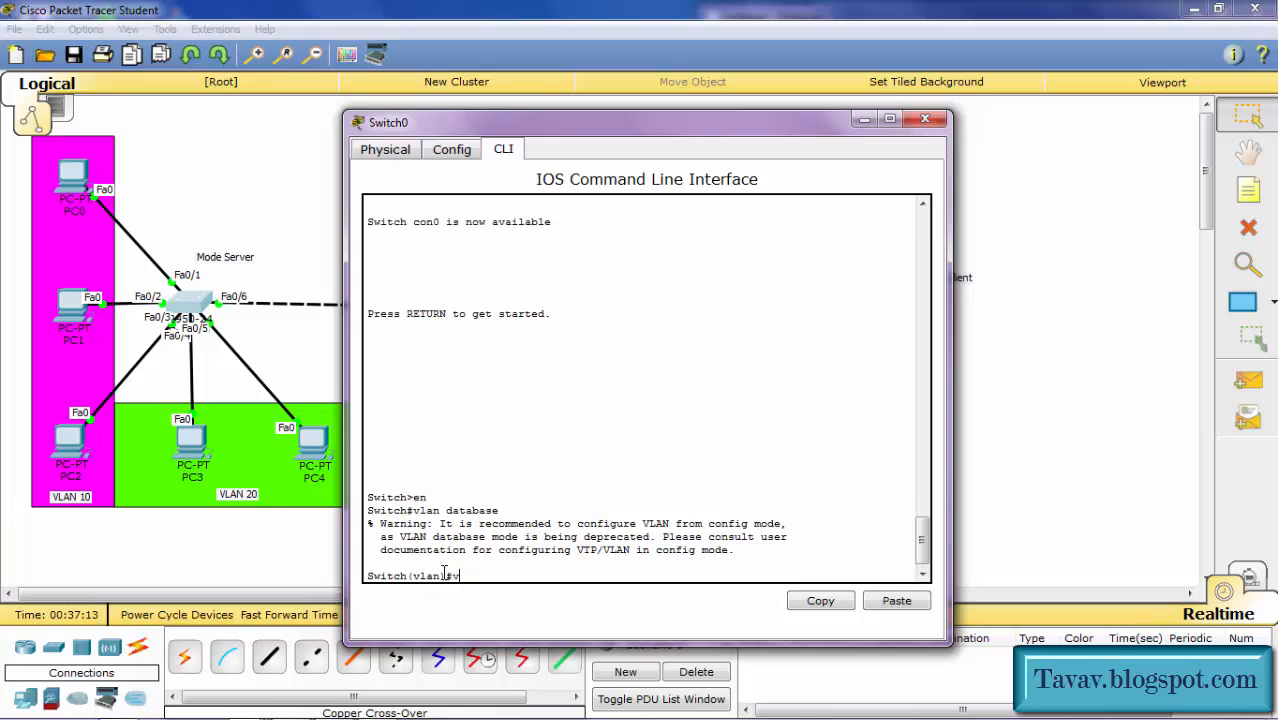
pyautogui.write('vlan 100 name Vava')
pyautogui.press('Return')
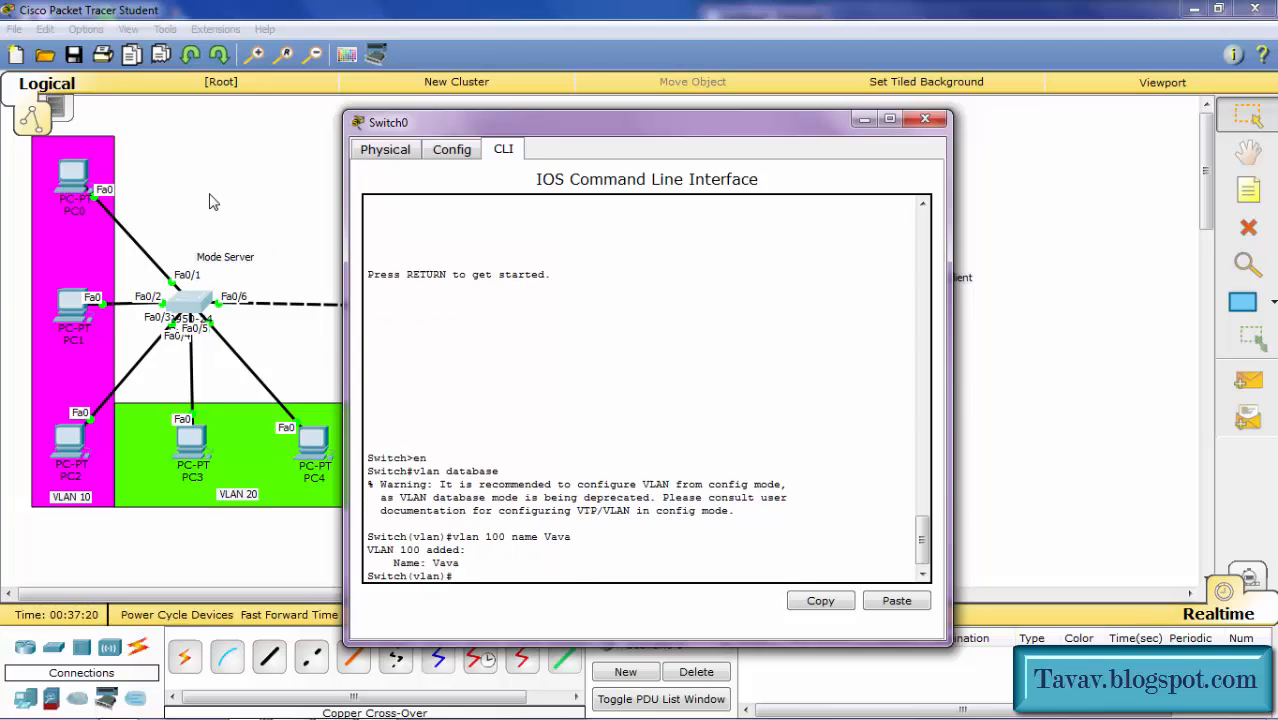
pyautogui.click(214, 203)
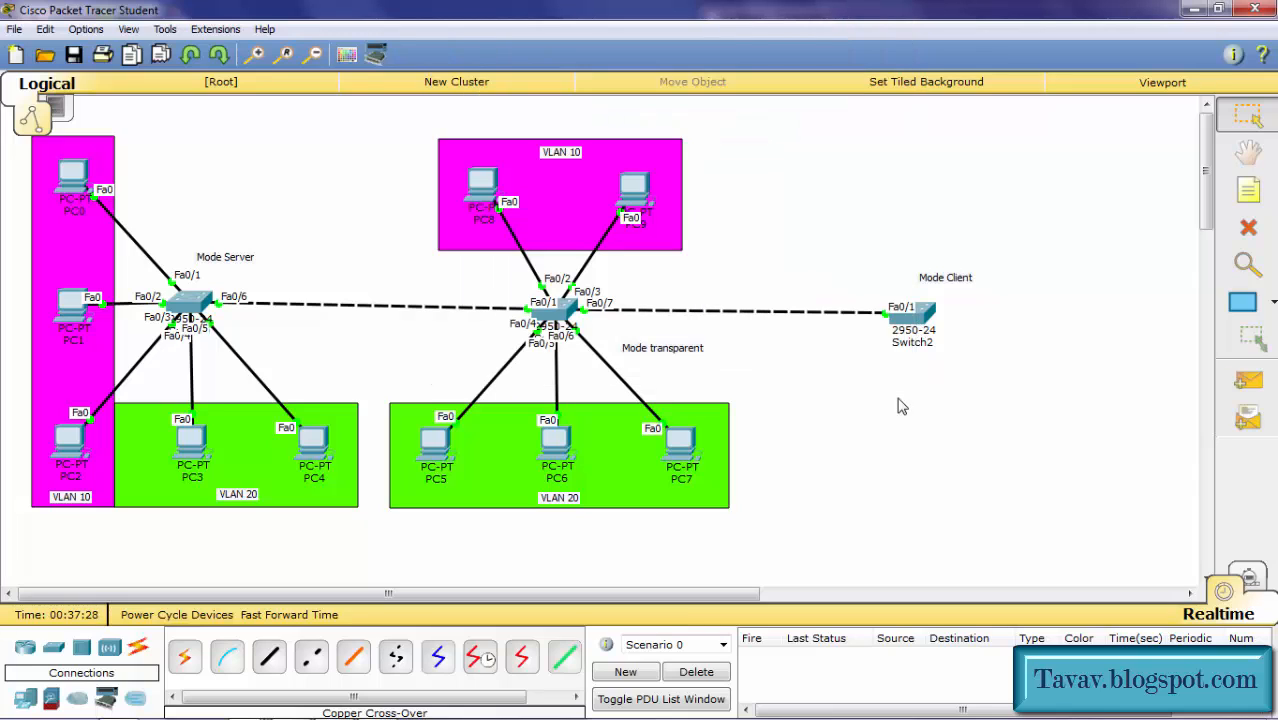
# Step: Run 'sh vlan br' on Switch2 to confirm VLAN 100 Vava arrived via VTP, then close the console
pyautogui.click(918, 324)
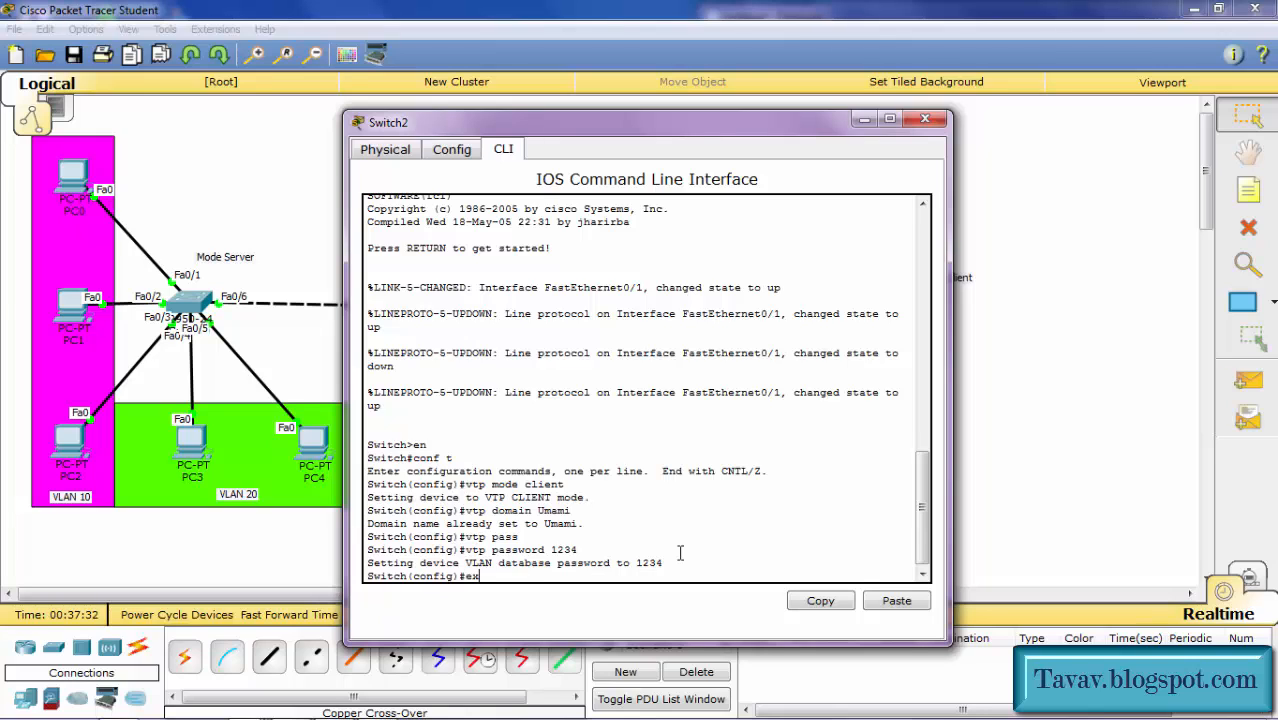
pyautogui.press('Return')
pyautogui.press('Return')
pyautogui.write('sh')
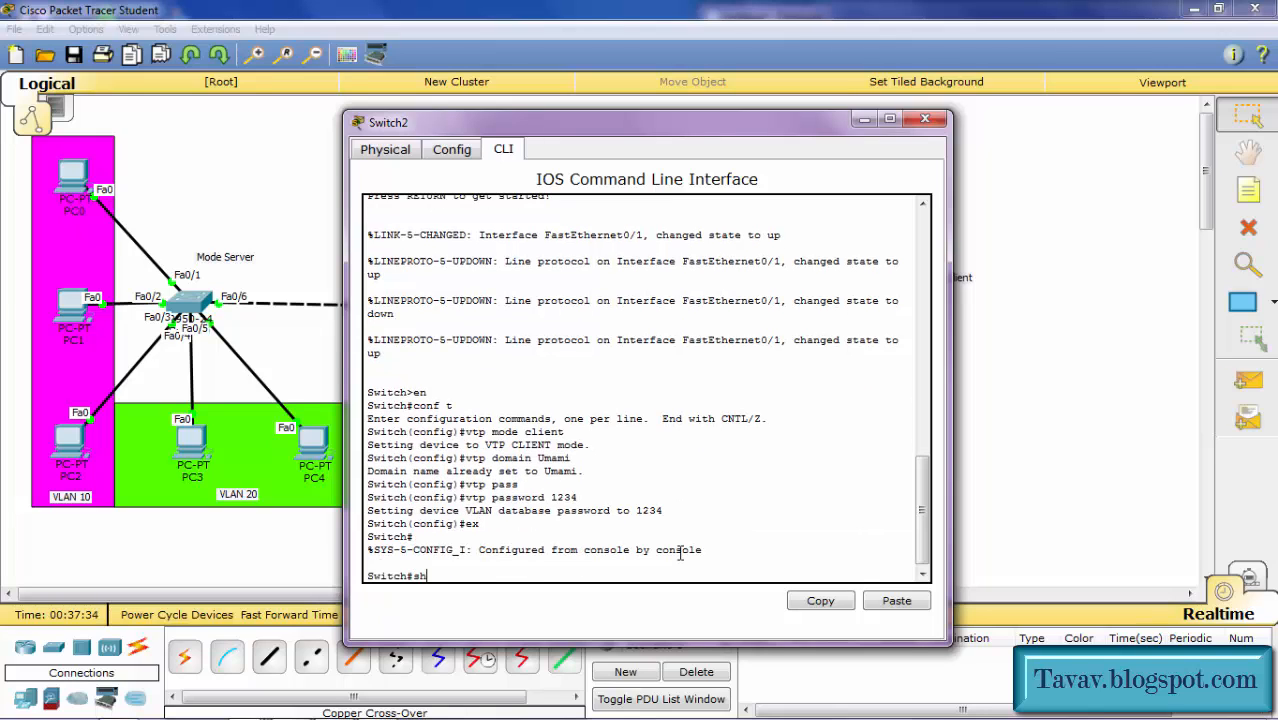
pyautogui.write(' vlan br')
pyautogui.press('Return')
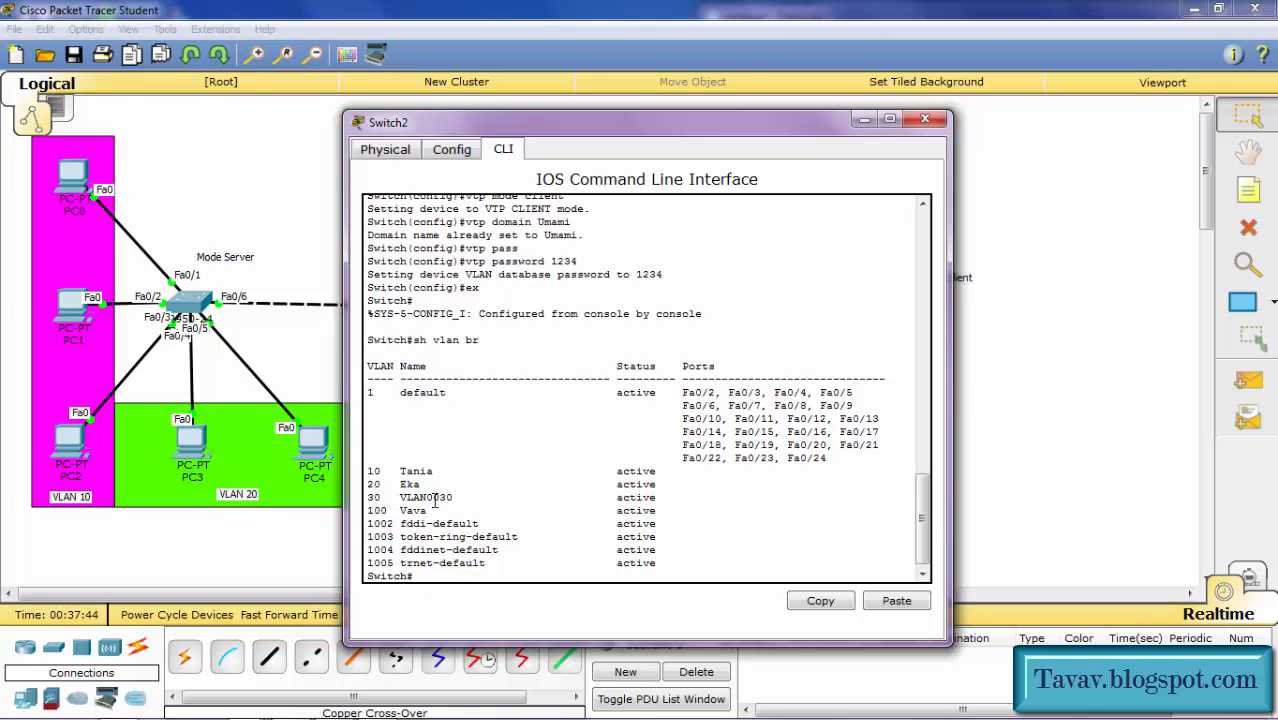
pyautogui.click(262, 252)
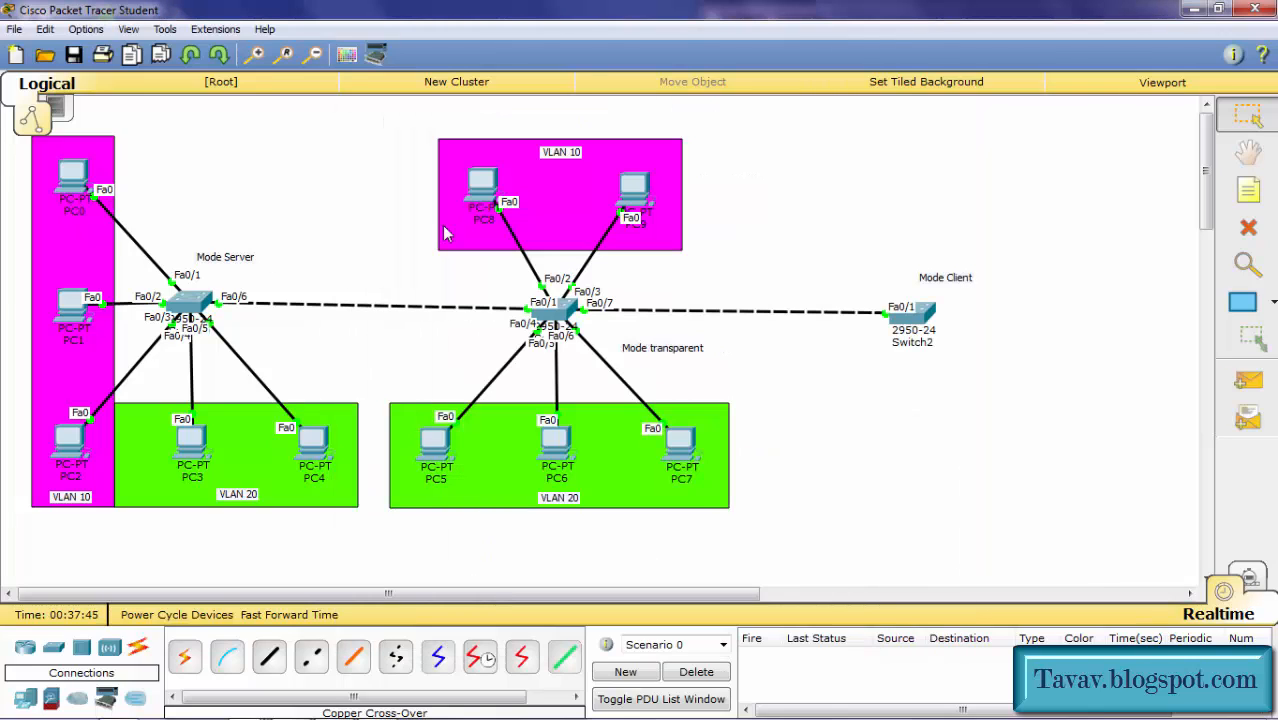
# Step: Open Switch1's console, exit configuration mode and list its VLANs with 'sh vlan br'
pyautogui.click(560, 316)
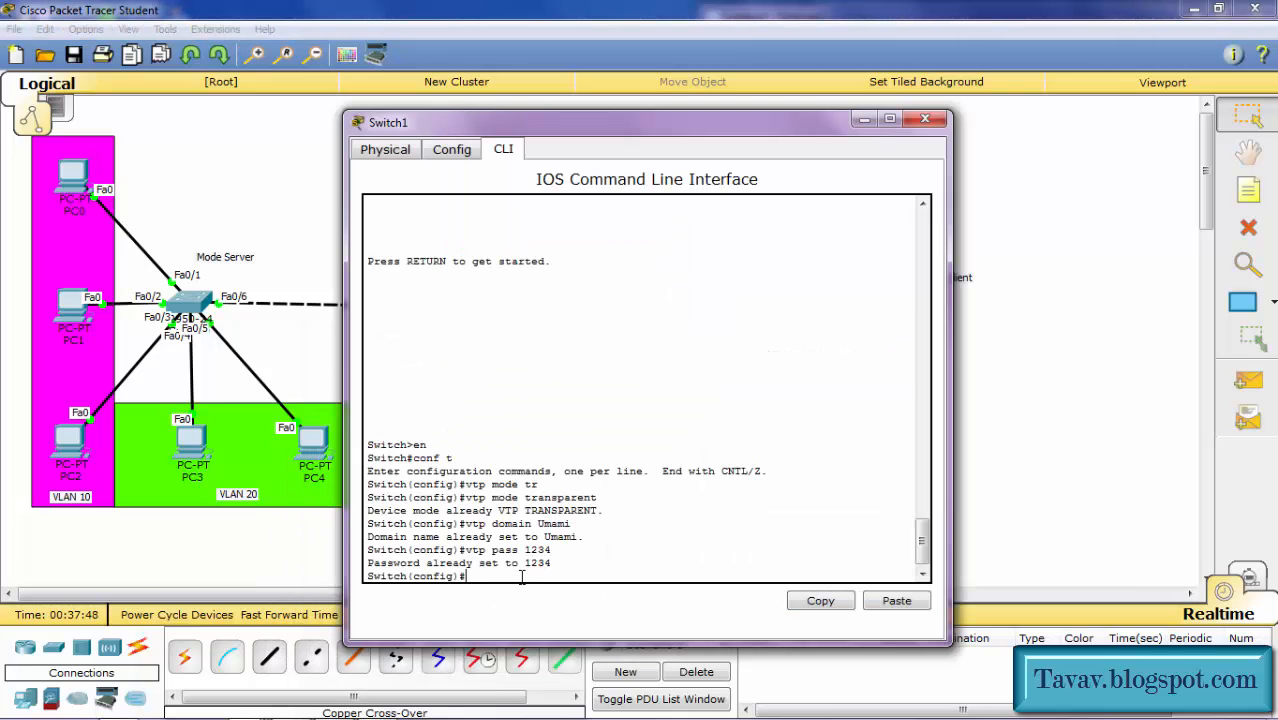
pyautogui.write('ex')
pyautogui.press('Return')
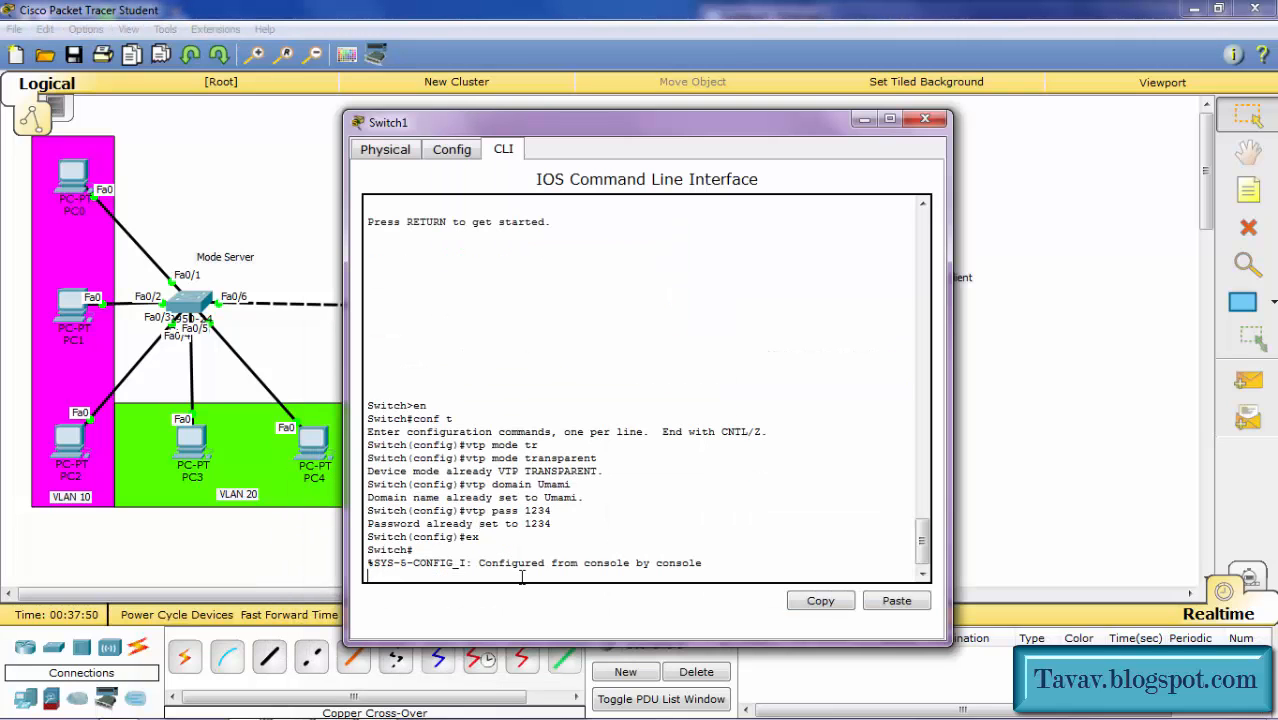
pyautogui.press('Return')
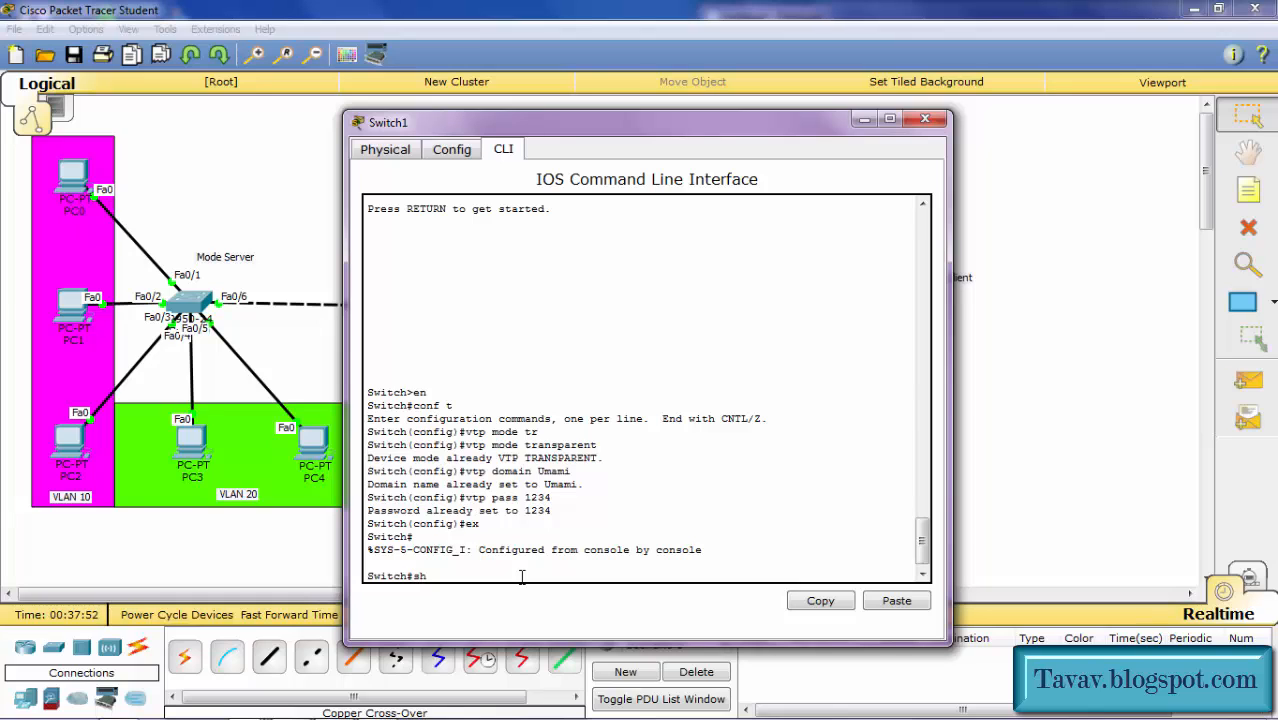
pyautogui.write('sh vlan br')
pyautogui.press('Return')
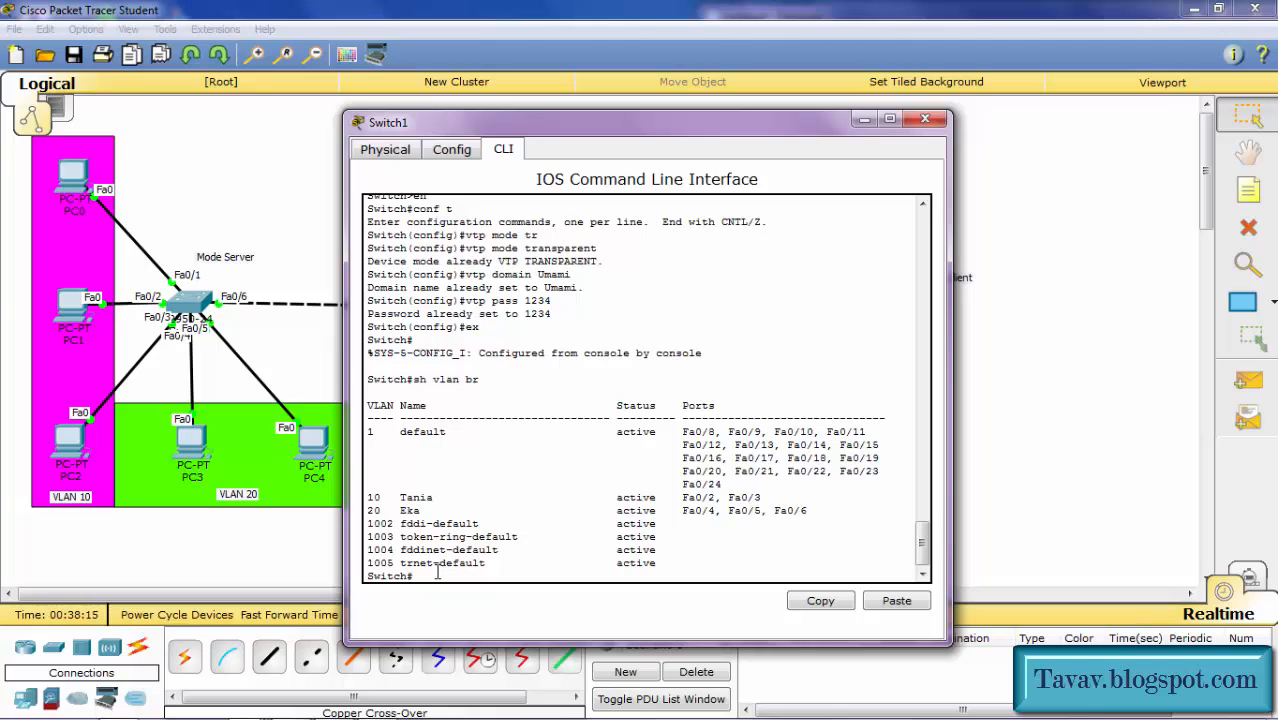
# Step: Create local VLAN 70 named Rianti in Switch1's VLAN database, verify it in the VLAN list, and close the console
pyautogui.write('lan database')
pyautogui.press('Return')
pyautogui.write('vlan 70')
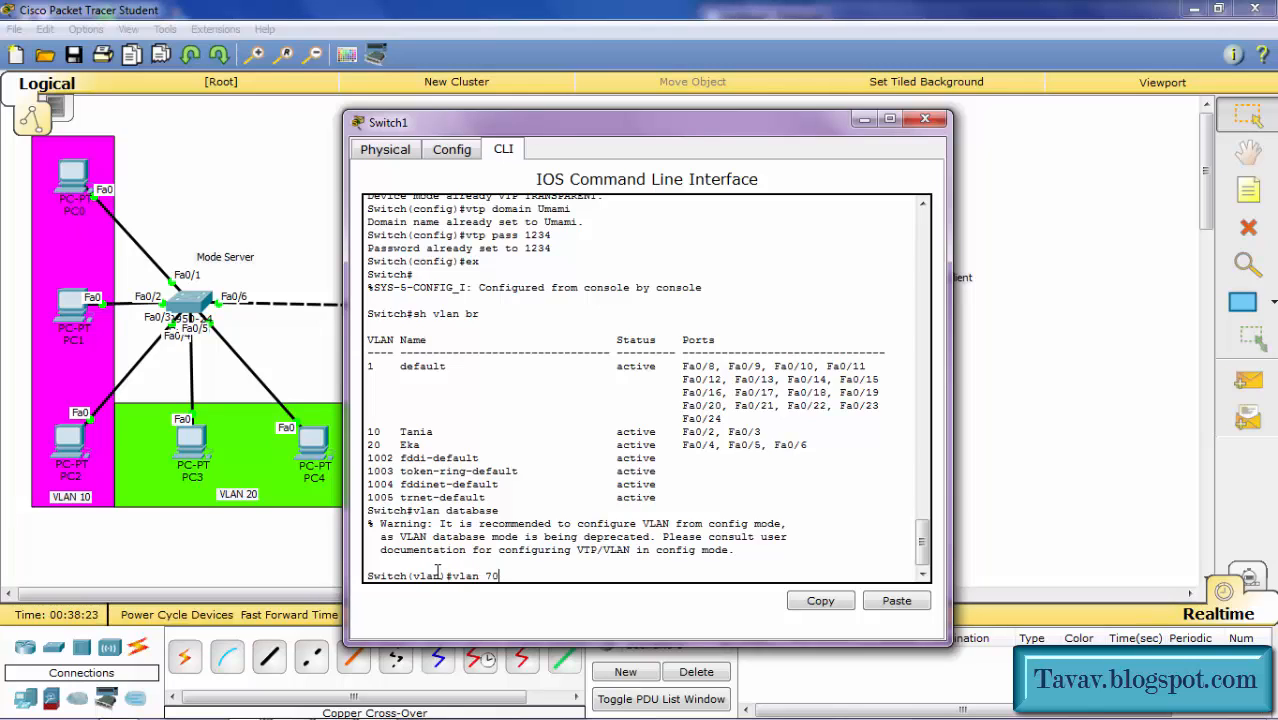
pyautogui.write(' name Rianti')
pyautogui.press('Return')
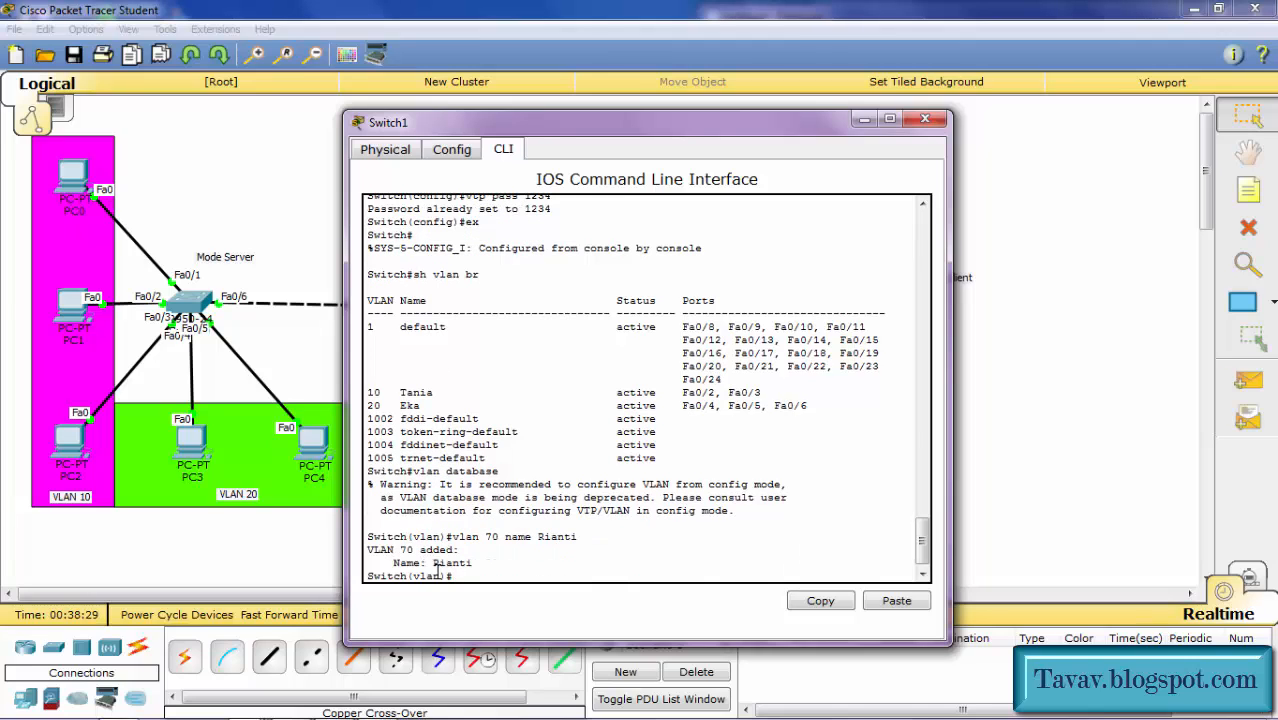
pyautogui.write('ex')
pyautogui.press('Return')
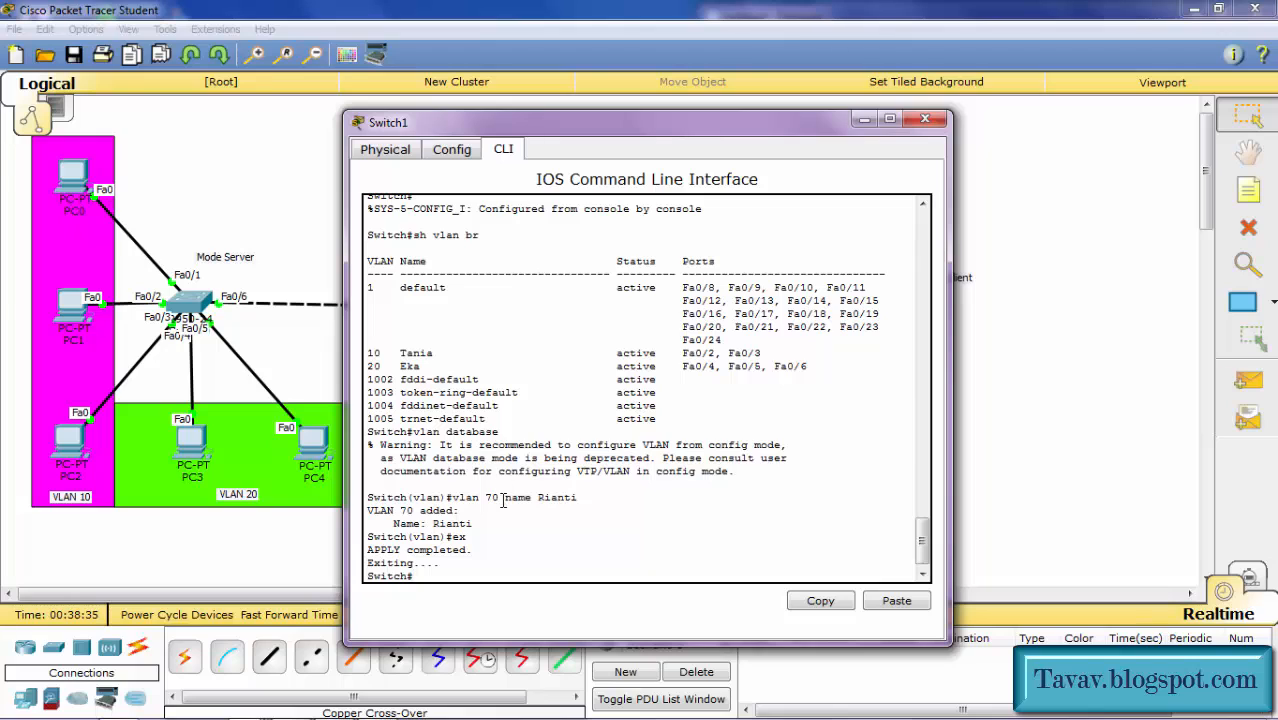
pyautogui.write('sh vlan br')
pyautogui.press('Return')
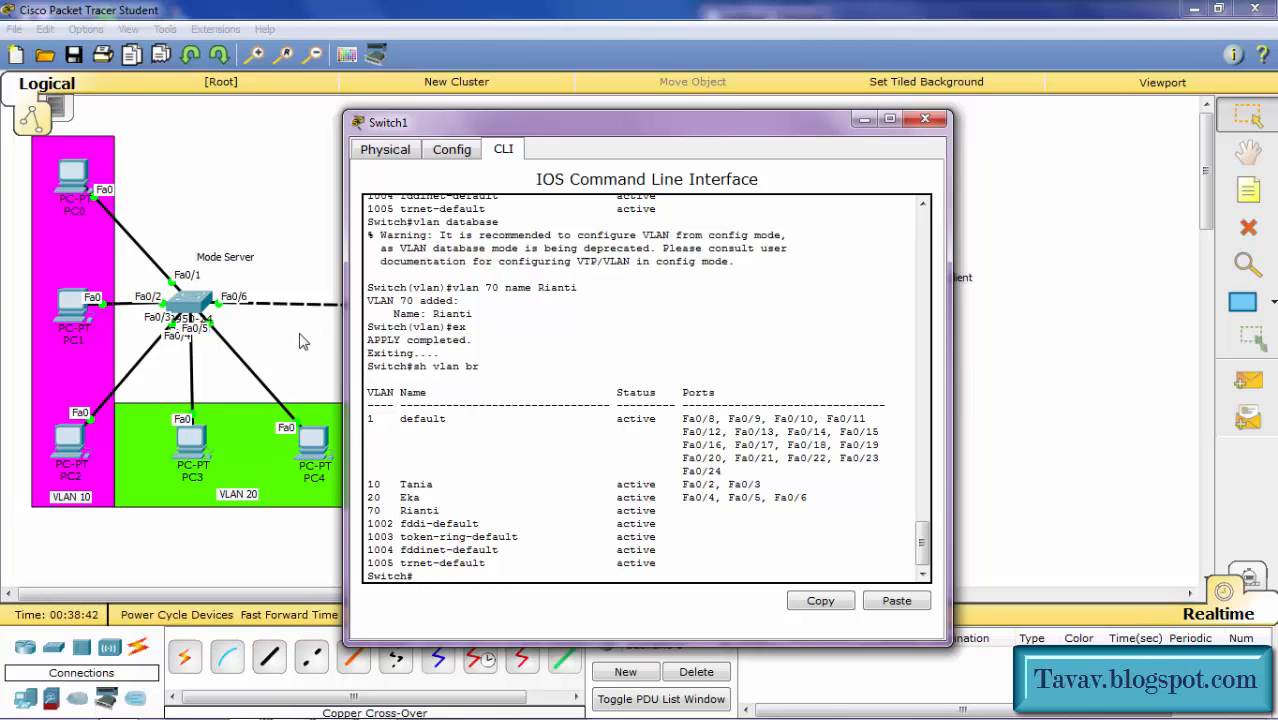
pyautogui.click(281, 236)
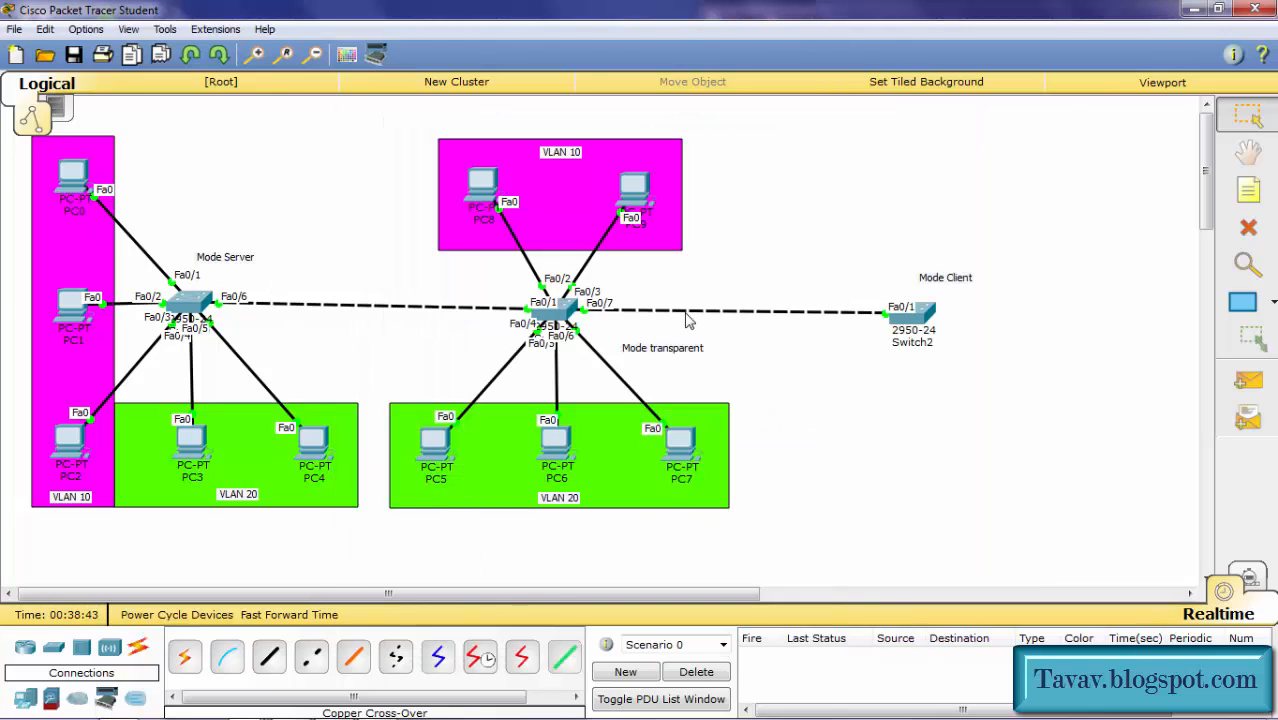
# Step: List Switch2's VLANs with 'sh vlan br', showing 10, 20, 30 and 100 but no VLAN 70
pyautogui.click(921, 314)
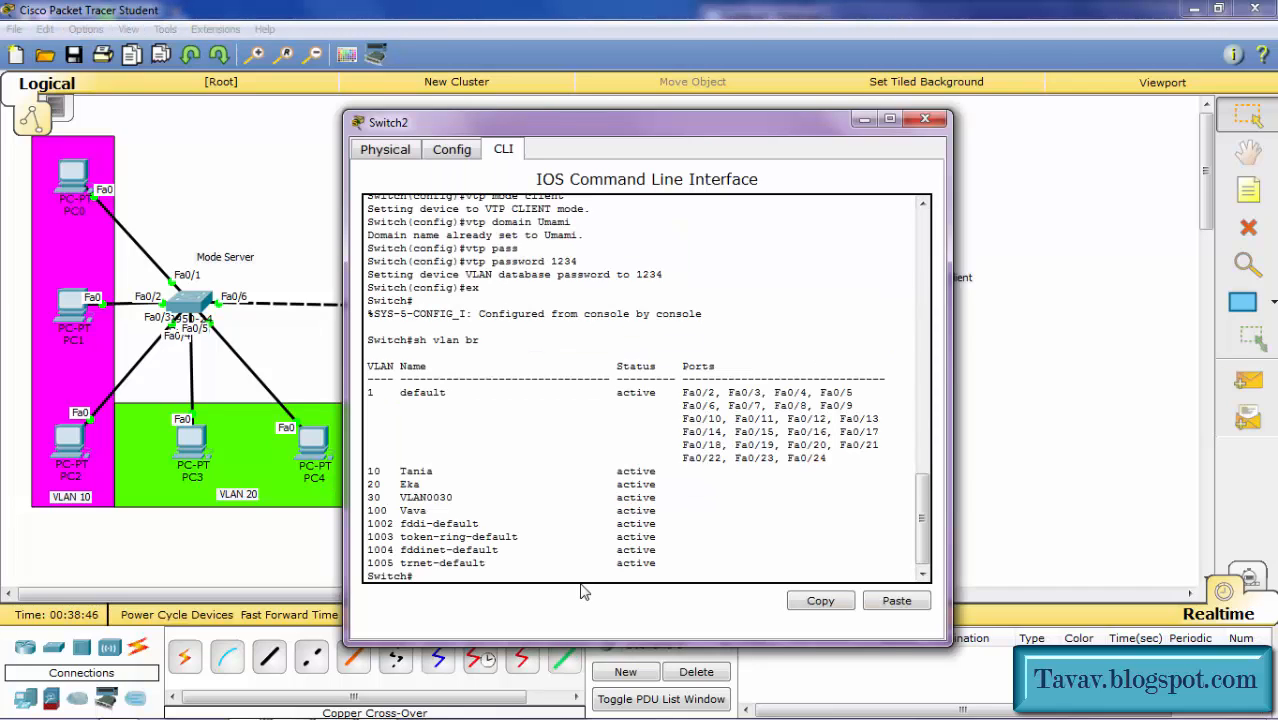
pyautogui.write('sh vlan br')
pyautogui.press('Return')
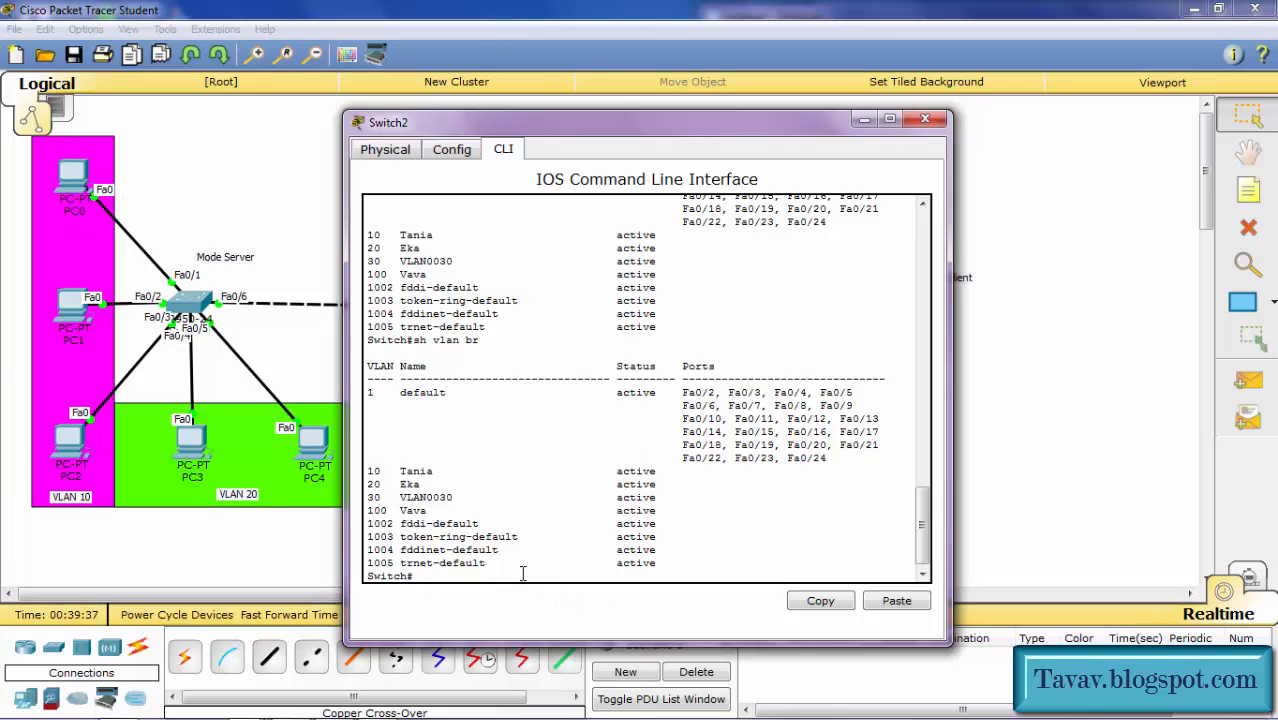
pyautogui.write('vlan database')
# Step: Try creating VLAN 80 named Nia on client Switch2, which is refused, then return to the topology
pyautogui.press('Return')
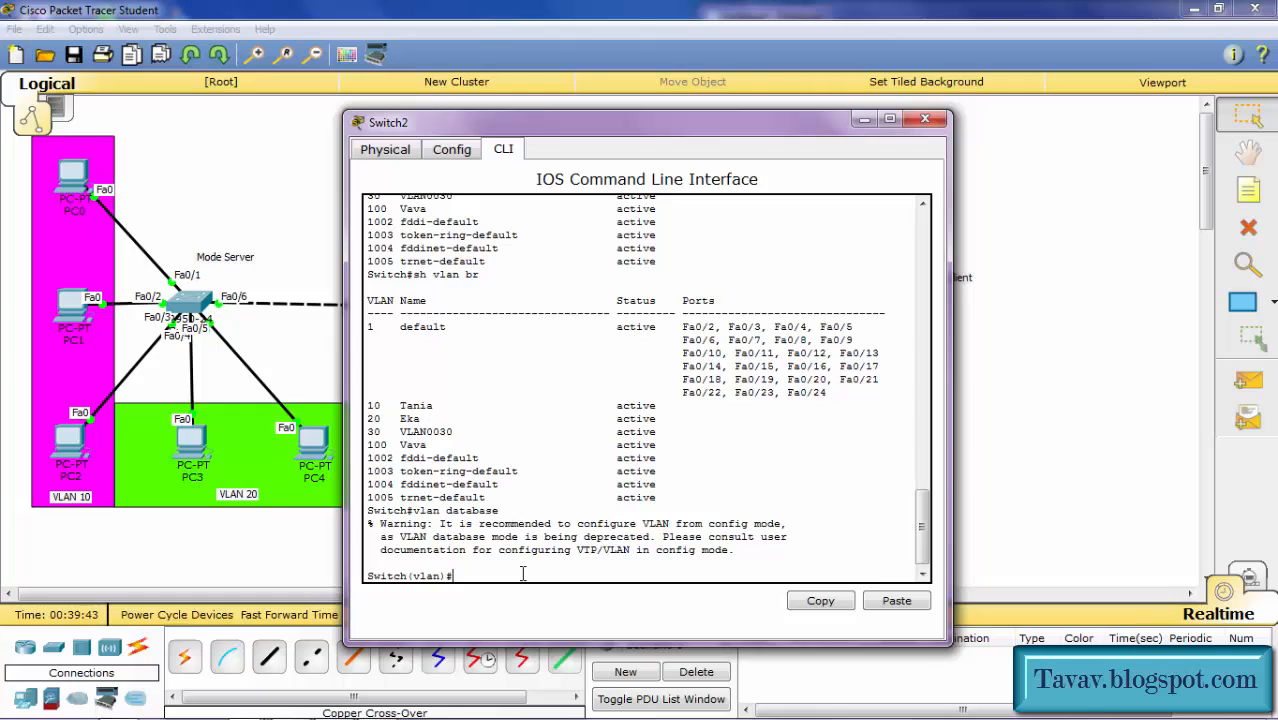
pyautogui.write('vl')
pyautogui.write('an 40')
pyautogui.press('BackSpace')
pyautogui.press('BackSpace')
pyautogui.write('80')
pyautogui.press('Return')
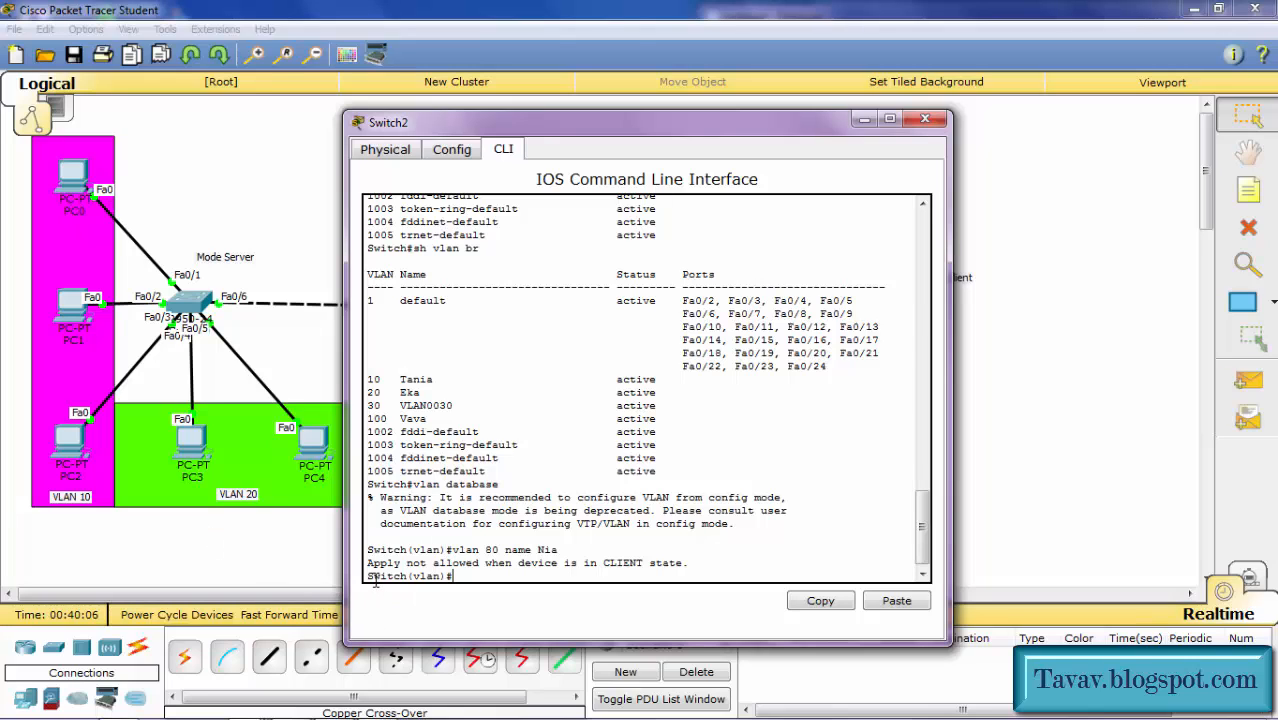
pyautogui.click(205, 216)
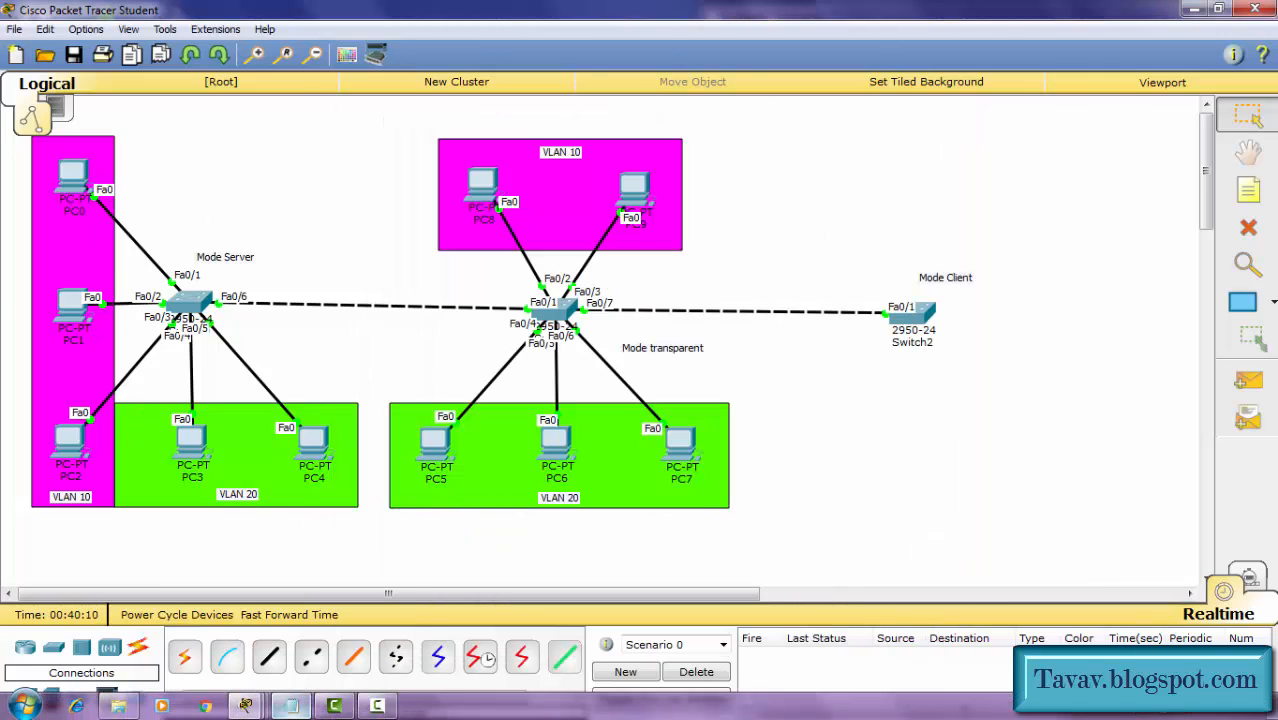
# Step: Switch to the Notepad window holding the 'Apa itu VTP ?' lab notes
pyautogui.click(292, 707)
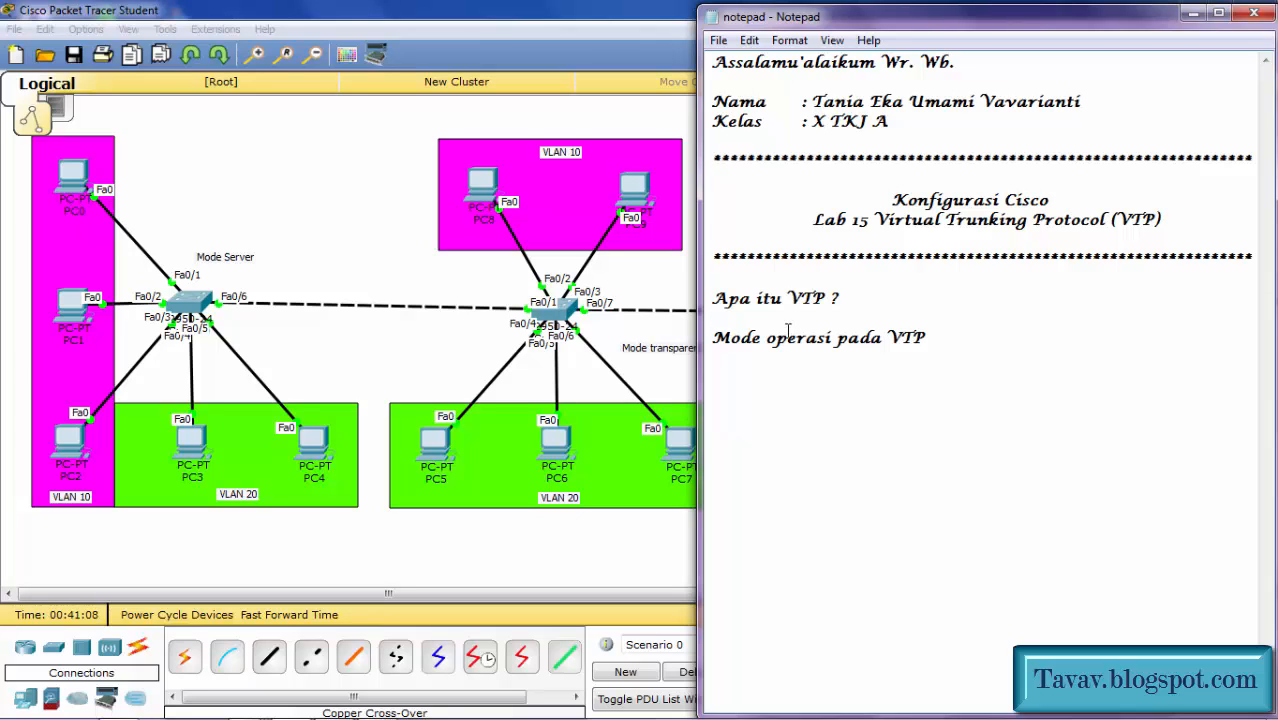
# Step: Add a row of plus signs as a divider below 'Mode operasi pada VTP'
pyautogui.click(965, 344)
pyautogui.press('Return')
pyautogui.press('Return')
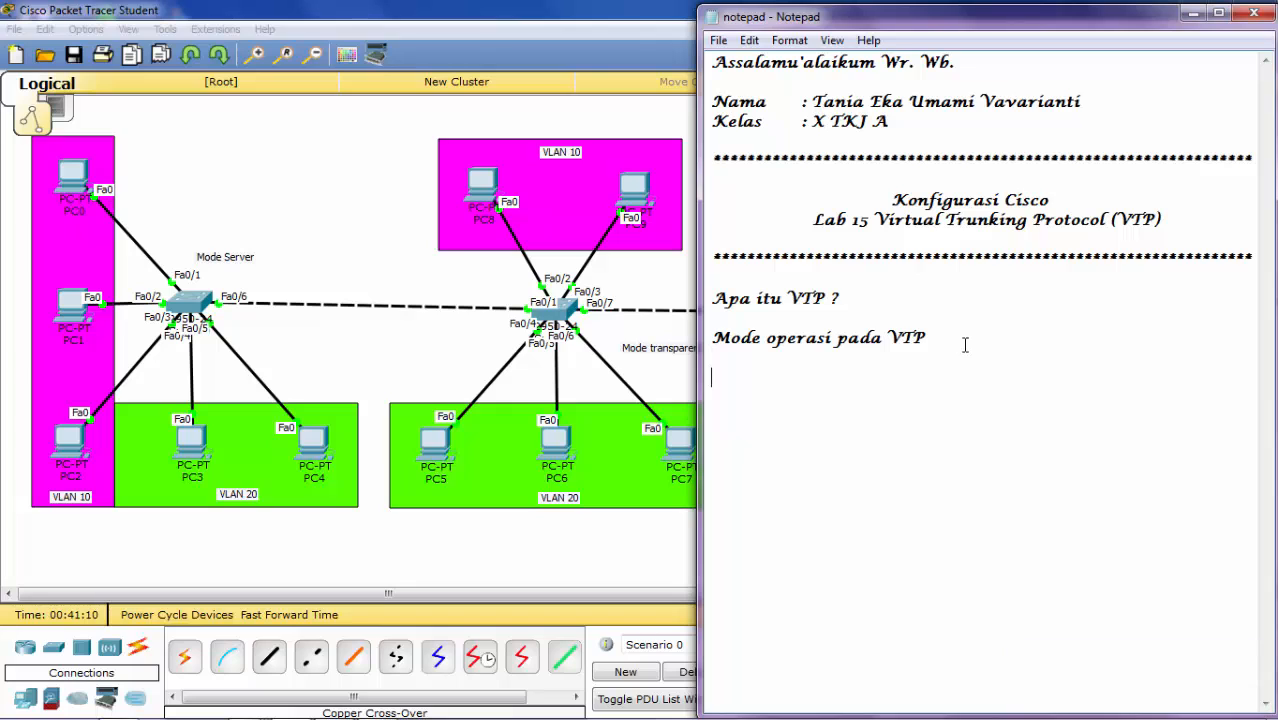
pyautogui.write('++++++++++++++++++++++++++++++++++++++++++++++++++')
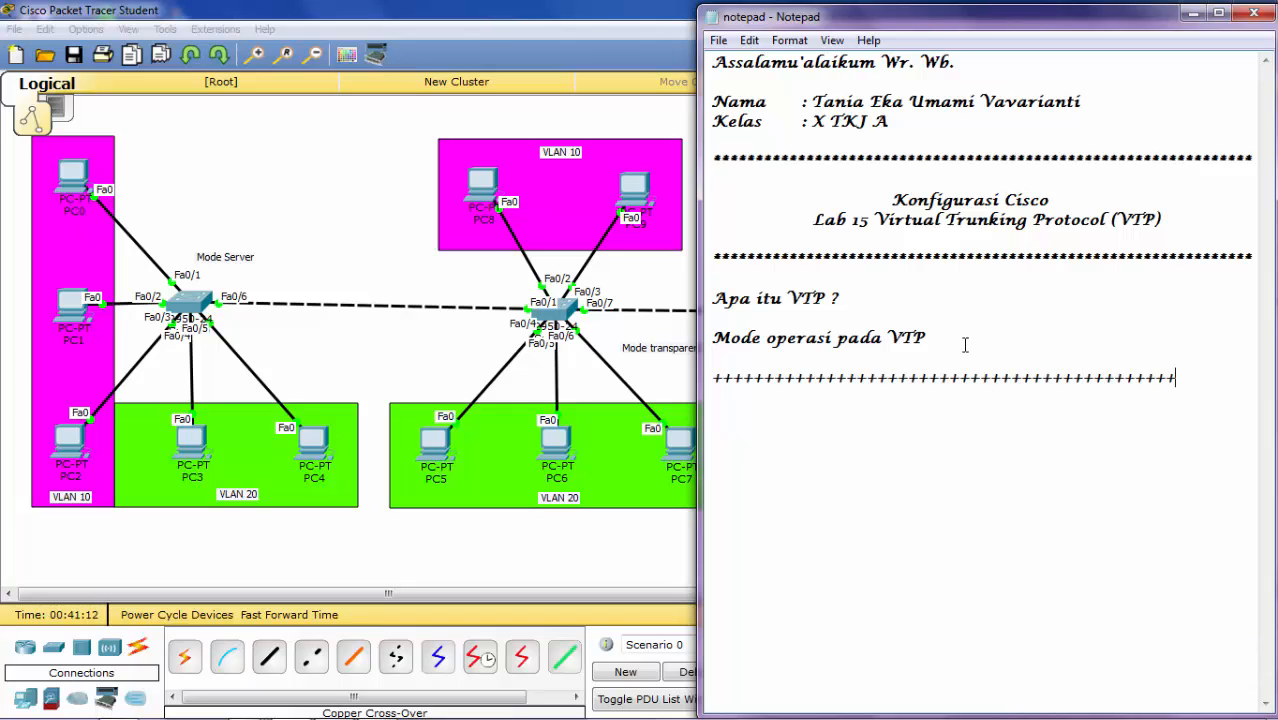
pyautogui.write('++++')
pyautogui.press('BackSpace')
pyautogui.press('BackSpace')
# Step: Add the lines 'Lab 15 telah selesai' and 'Wassalam'alaikum Wr. Wb.' below the divider
pyautogui.press('Return')
pyautogui.write('Lab 15 tela')
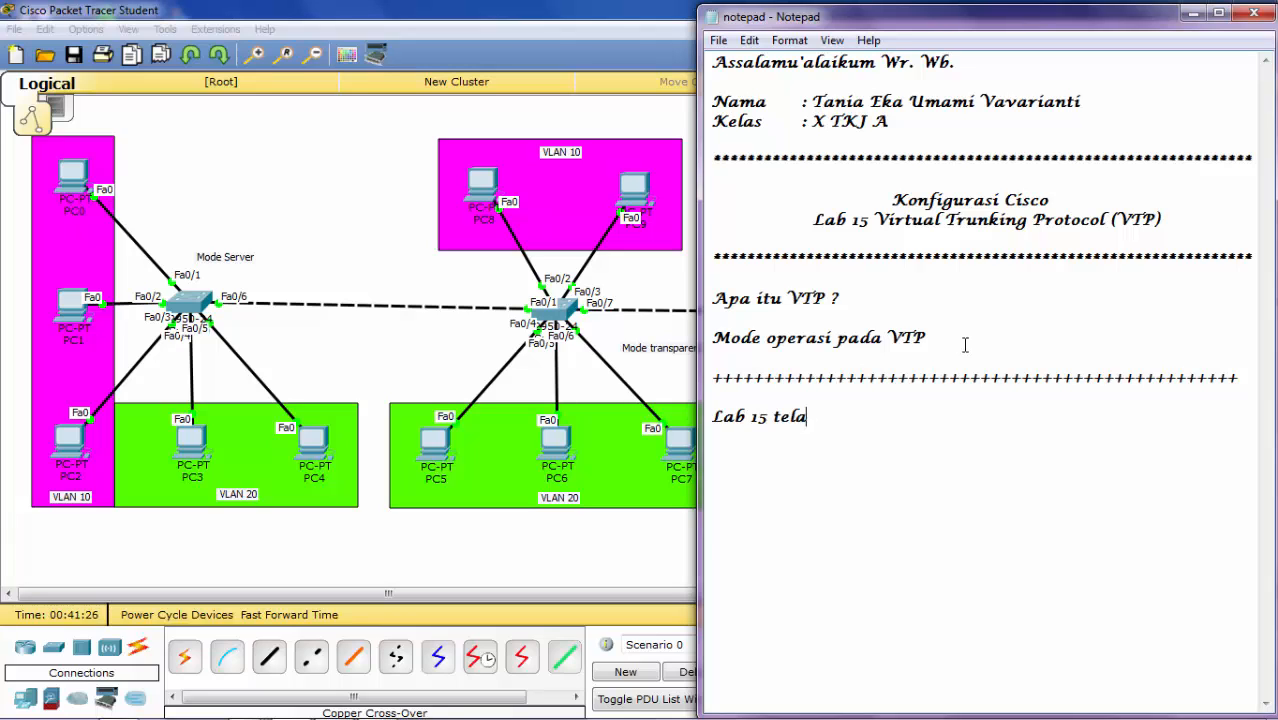
pyautogui.write('h selesai')
pyautogui.press('Return')
pyautogui.write('Wassal')
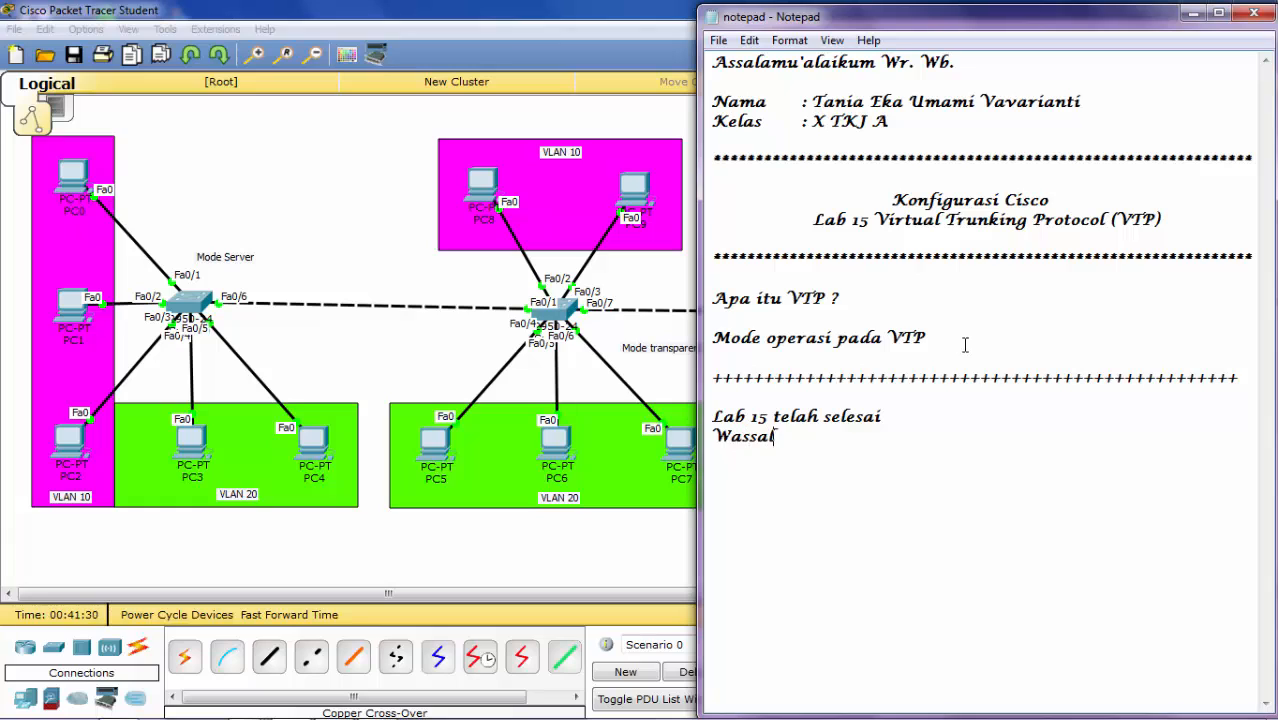
pyautogui.write("ami'alaiku")
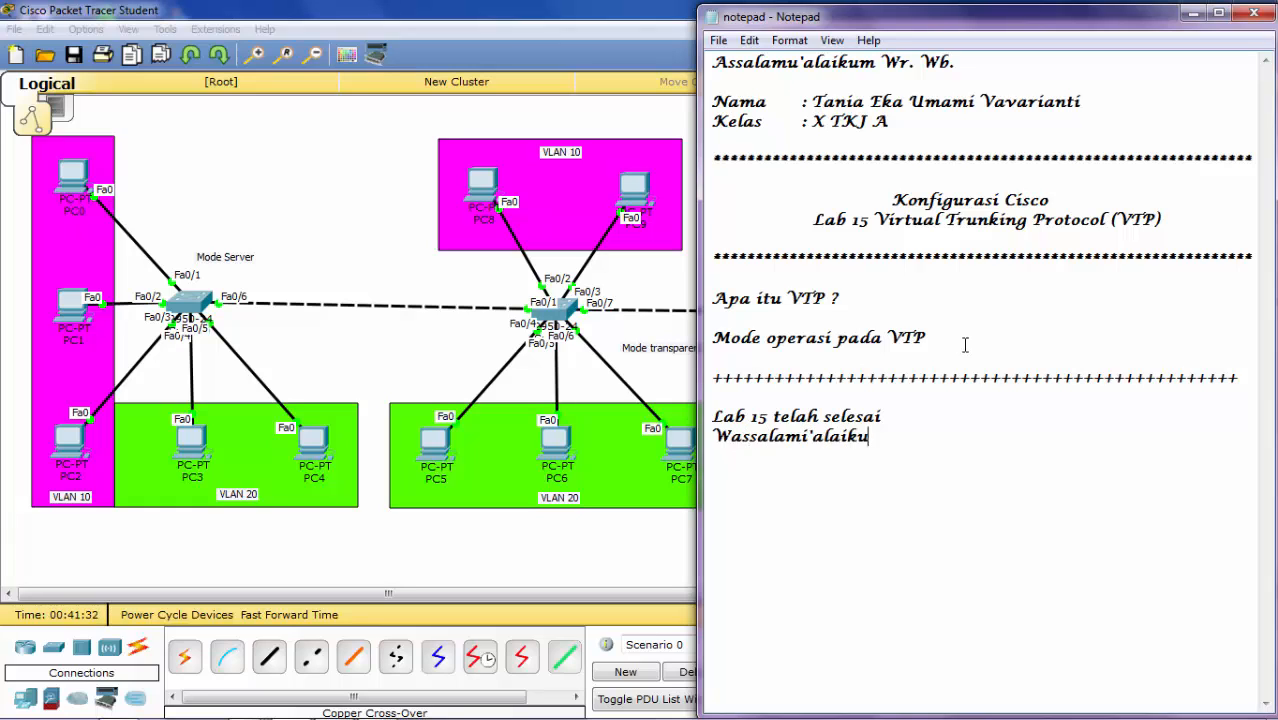
pyautogui.write('m Wr. Wb.')
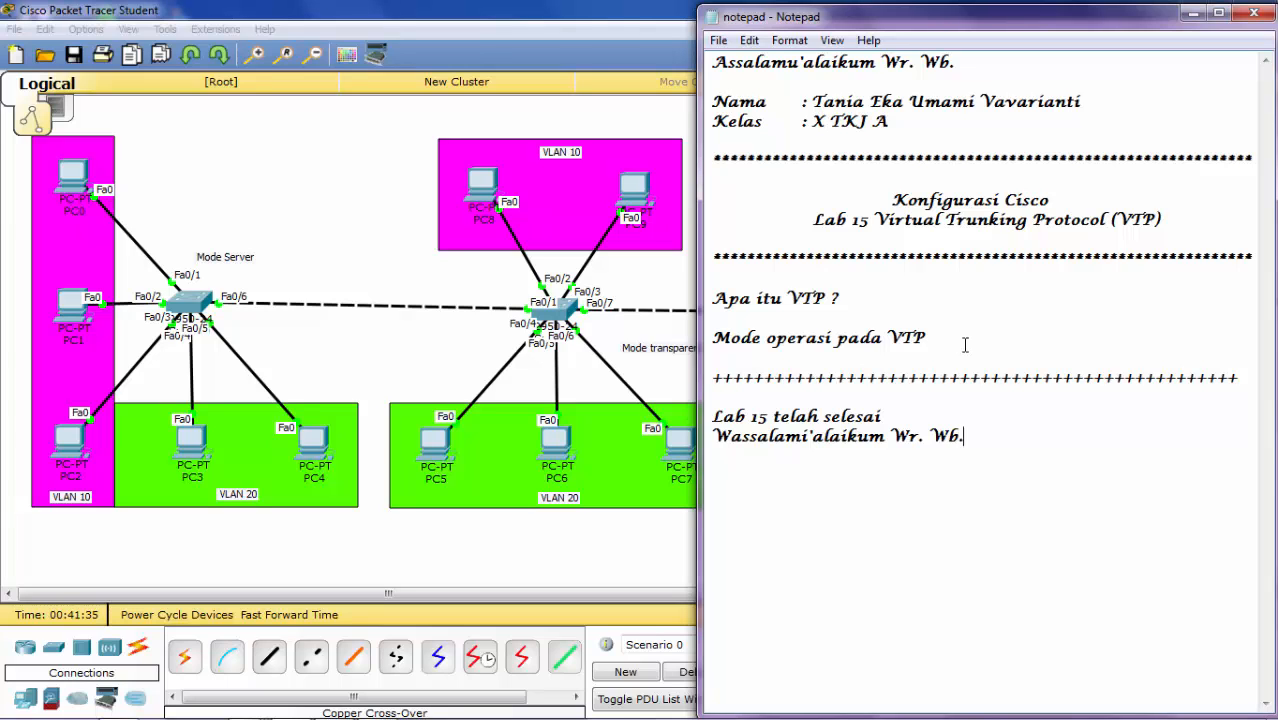
pyautogui.click(808, 432)
pyautogui.press('BackSpace')
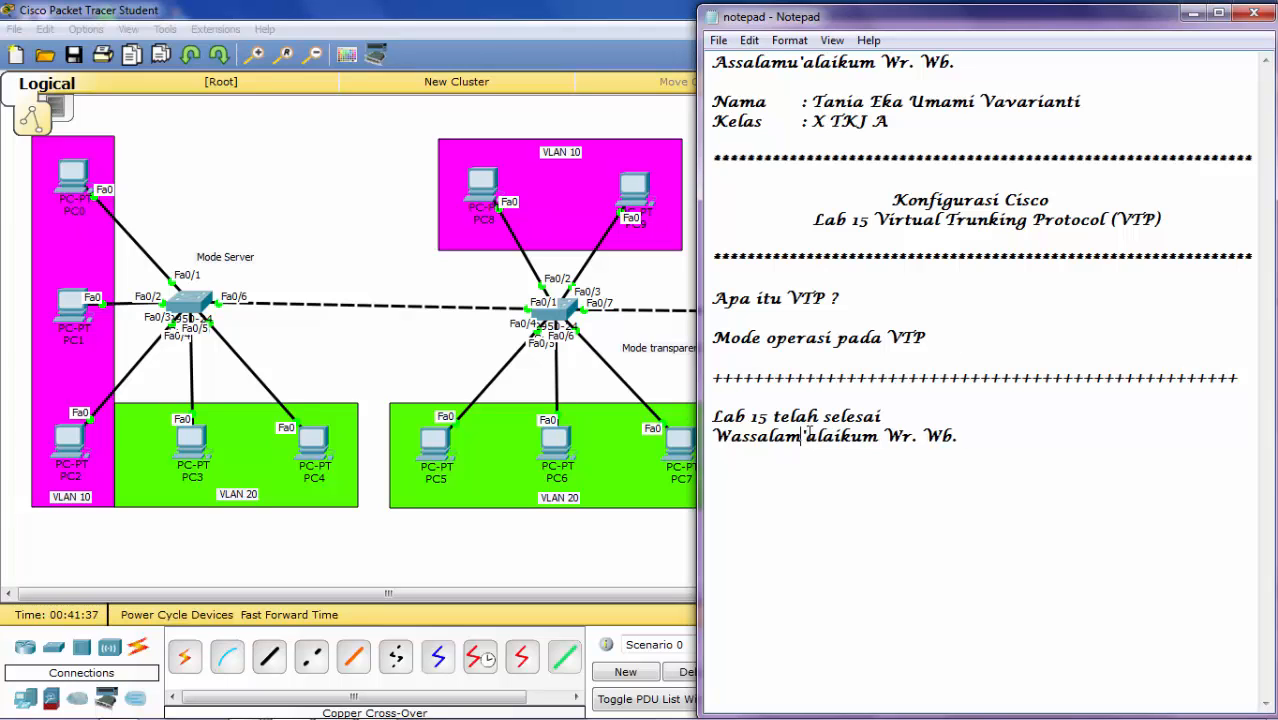